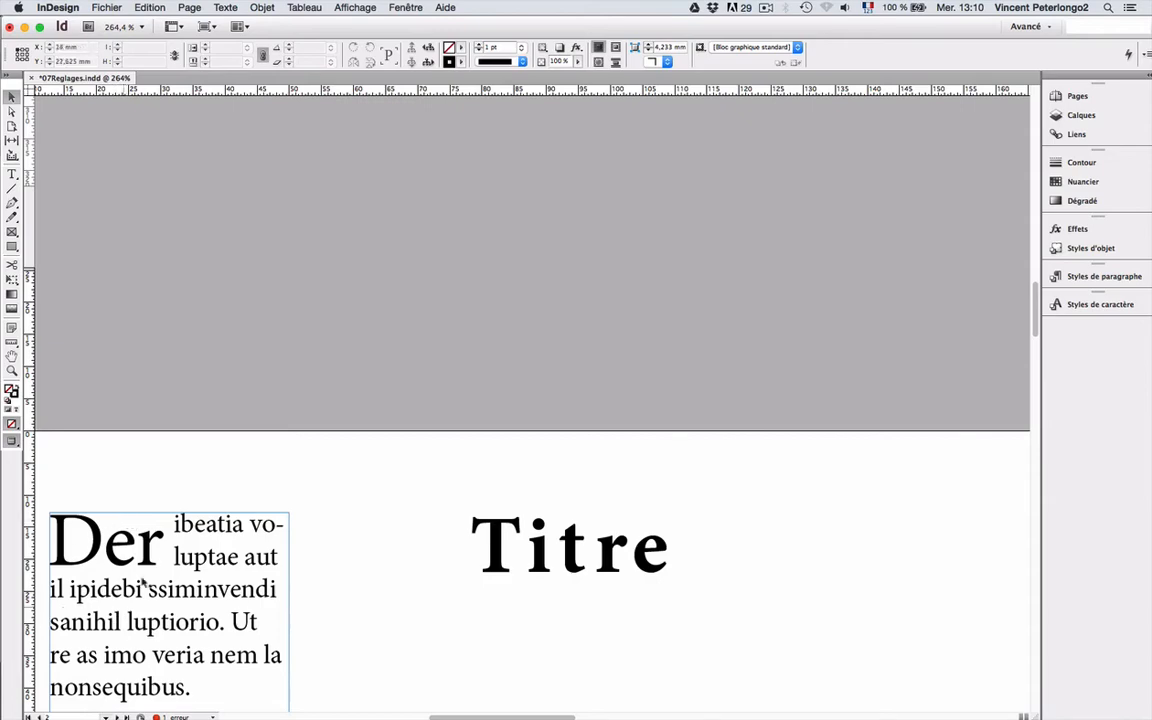
Step: Examine the sample layout in 07Reglages.indd: drop cap, title, bulleted list, tabbed columns and table of contents with leader dots
scroll(115, 625, down, 5)
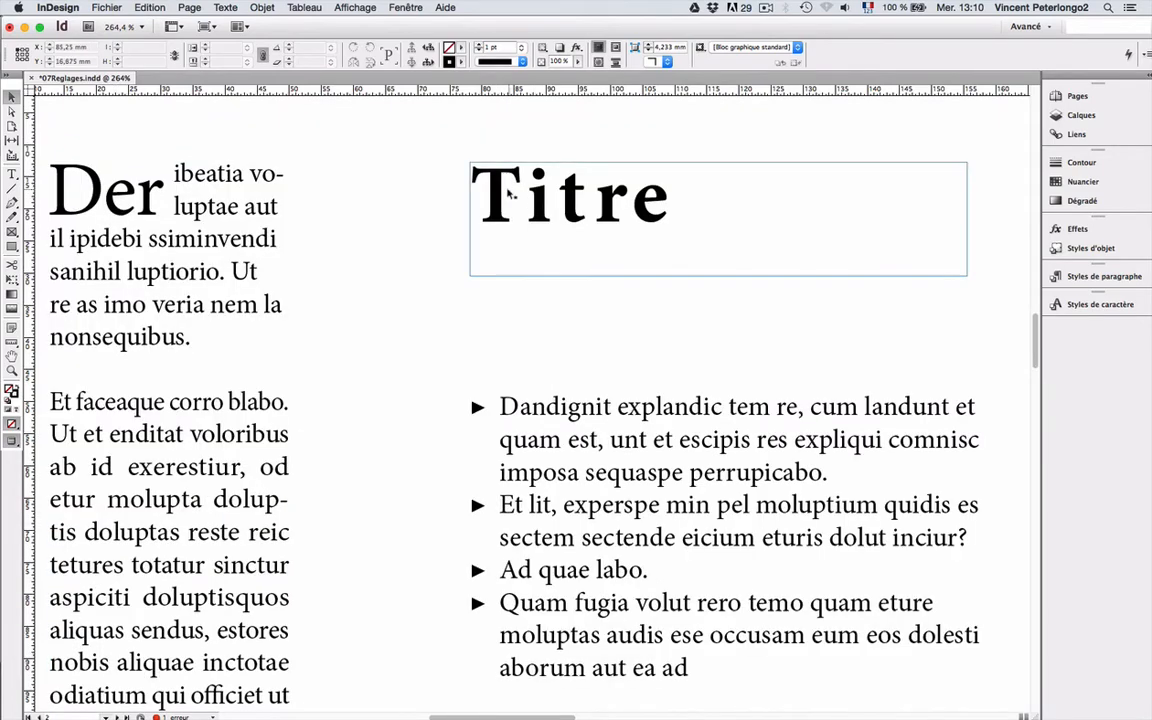
scroll(369, 298, down, 5)
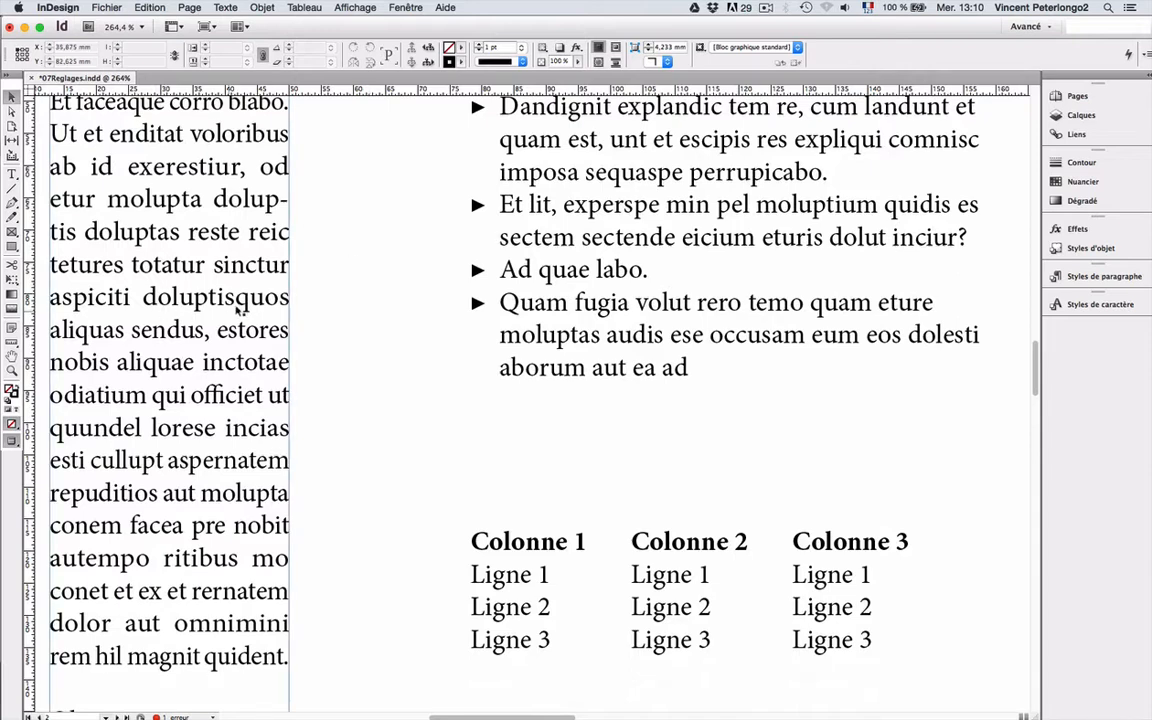
scroll(332, 268, up, 1)
scroll(332, 268, up, 1)
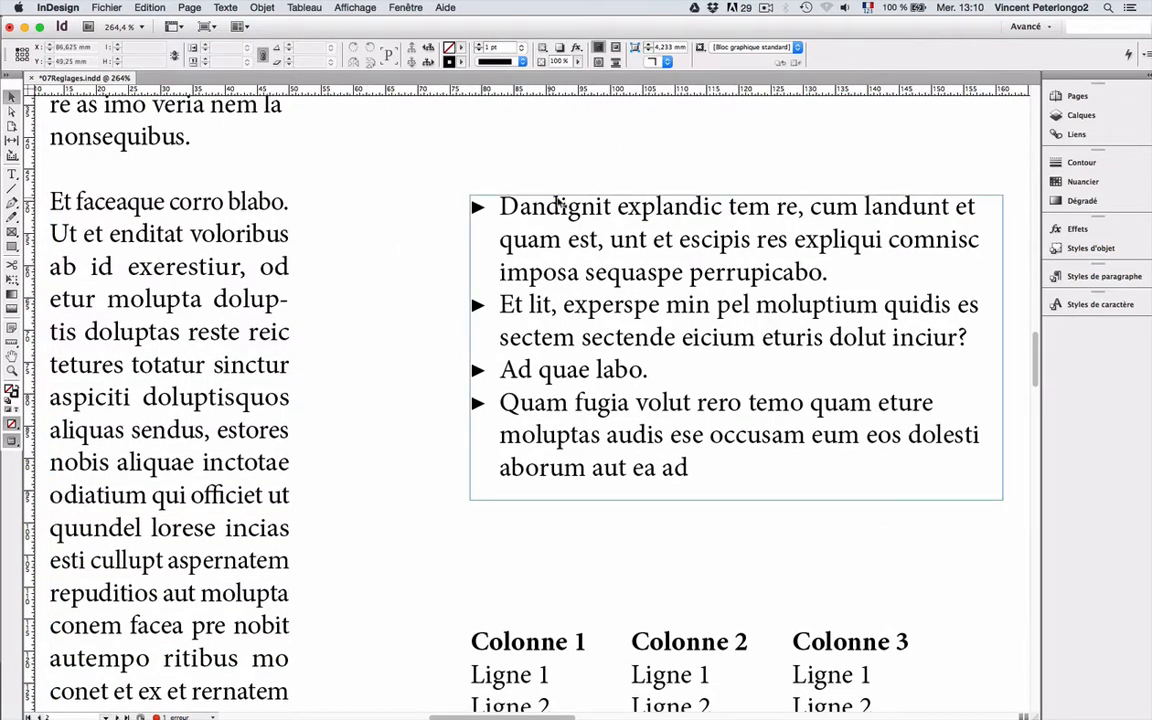
scroll(394, 395, down, 4)
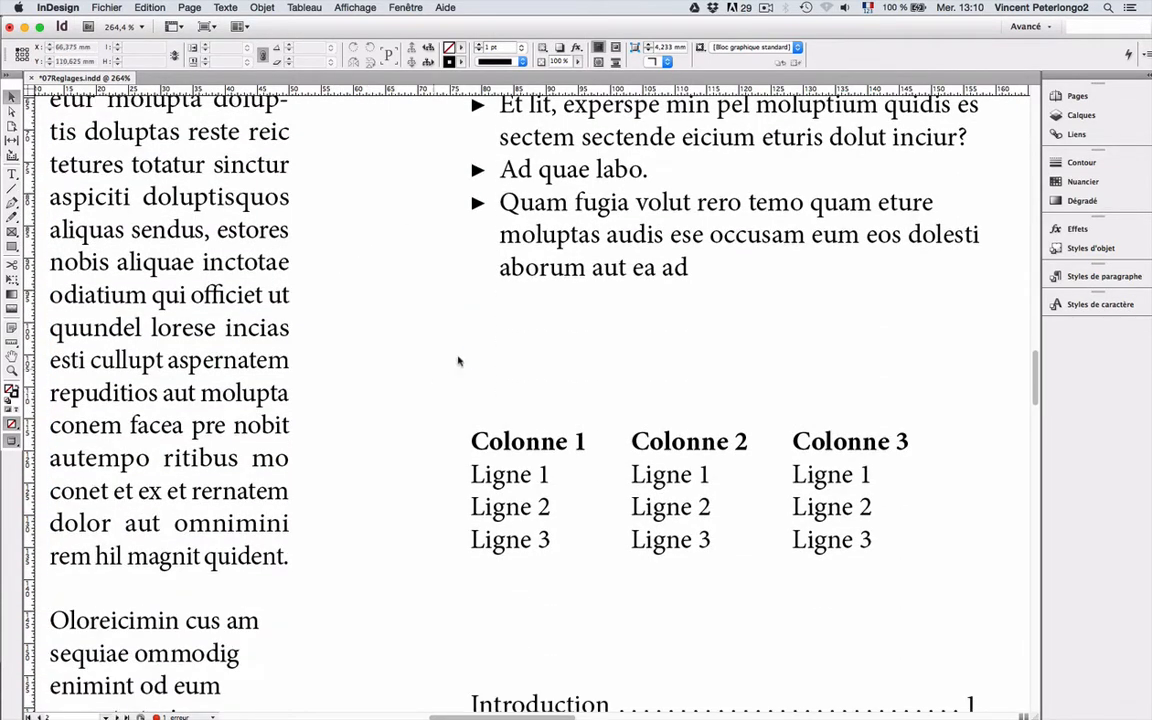
scroll(537, 422, down, 5)
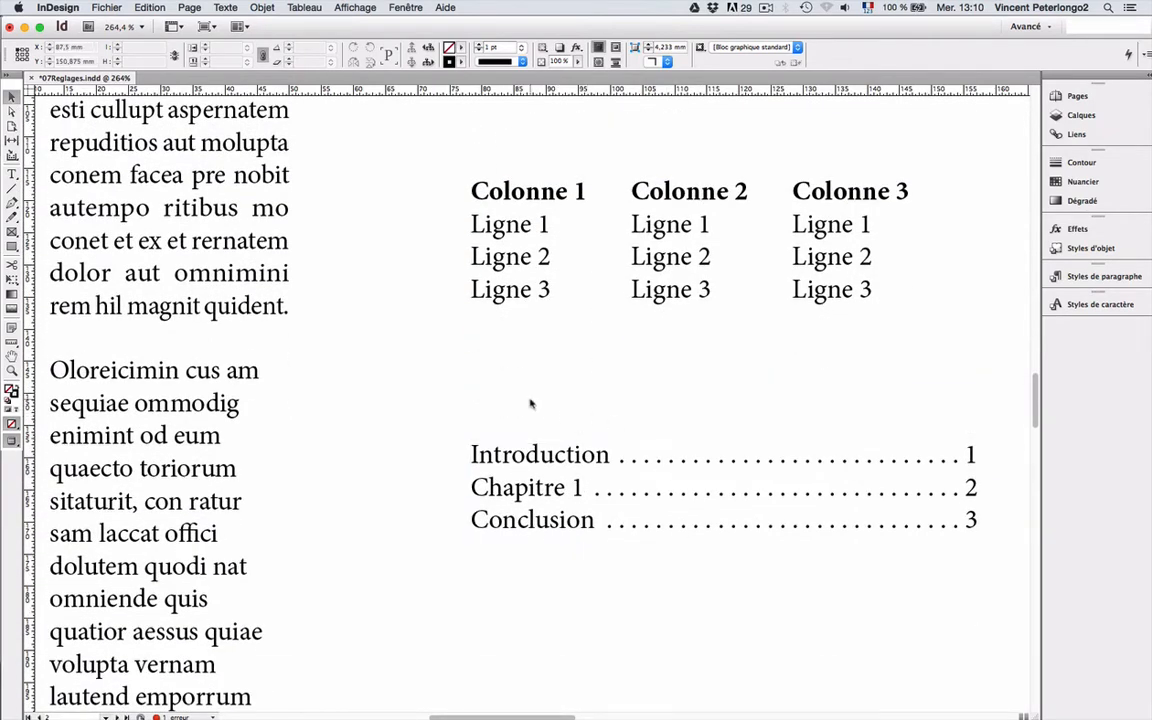
scroll(531, 401, up, 3)
scroll(533, 404, up, 8)
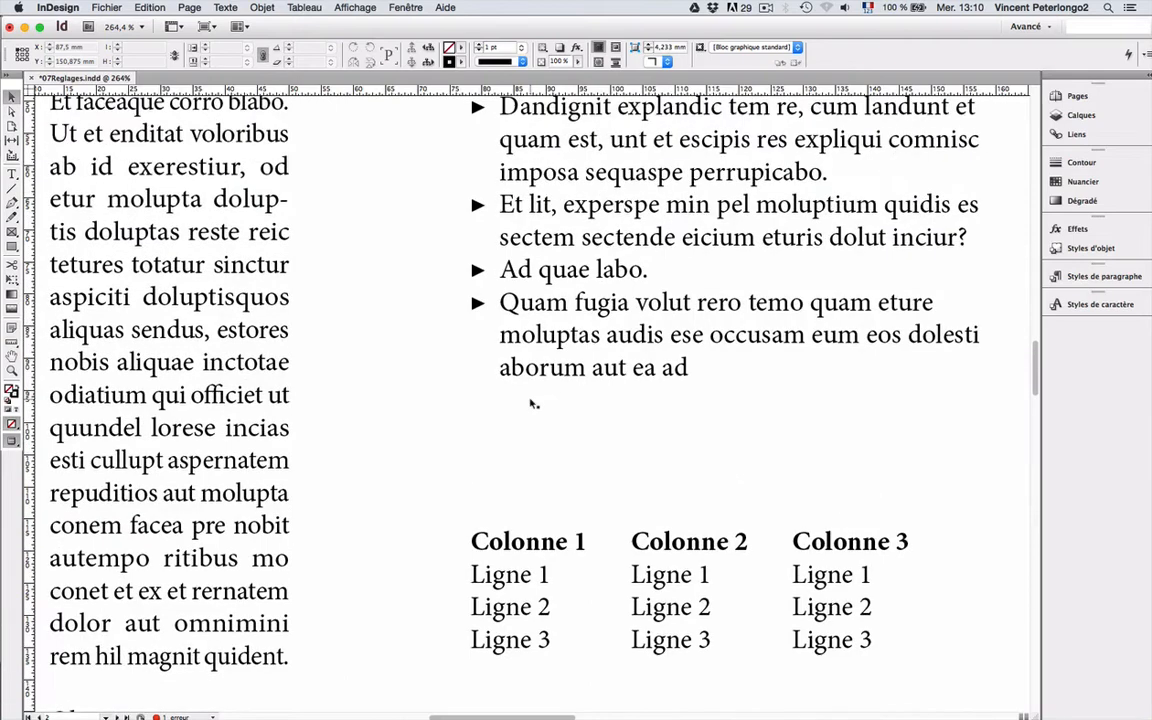
scroll(534, 404, up, 2)
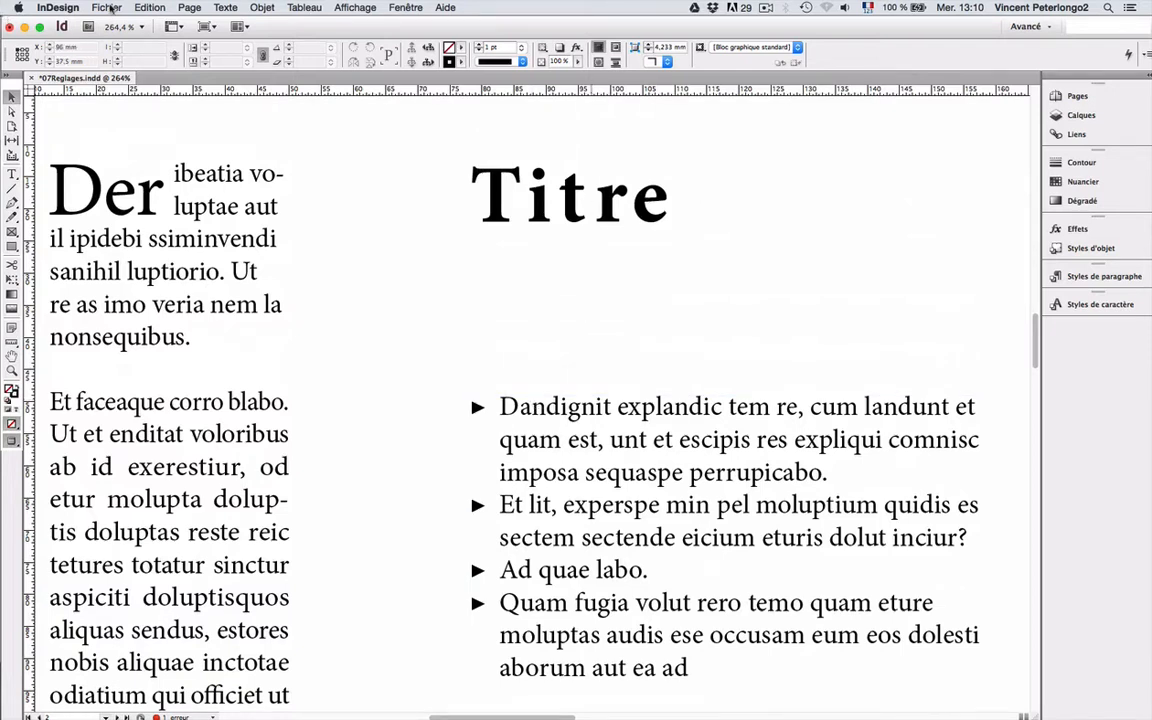
Step: Create a new four-page A4 portrait print document with three columns and a 4,233 mm gutter
click(110, 8)
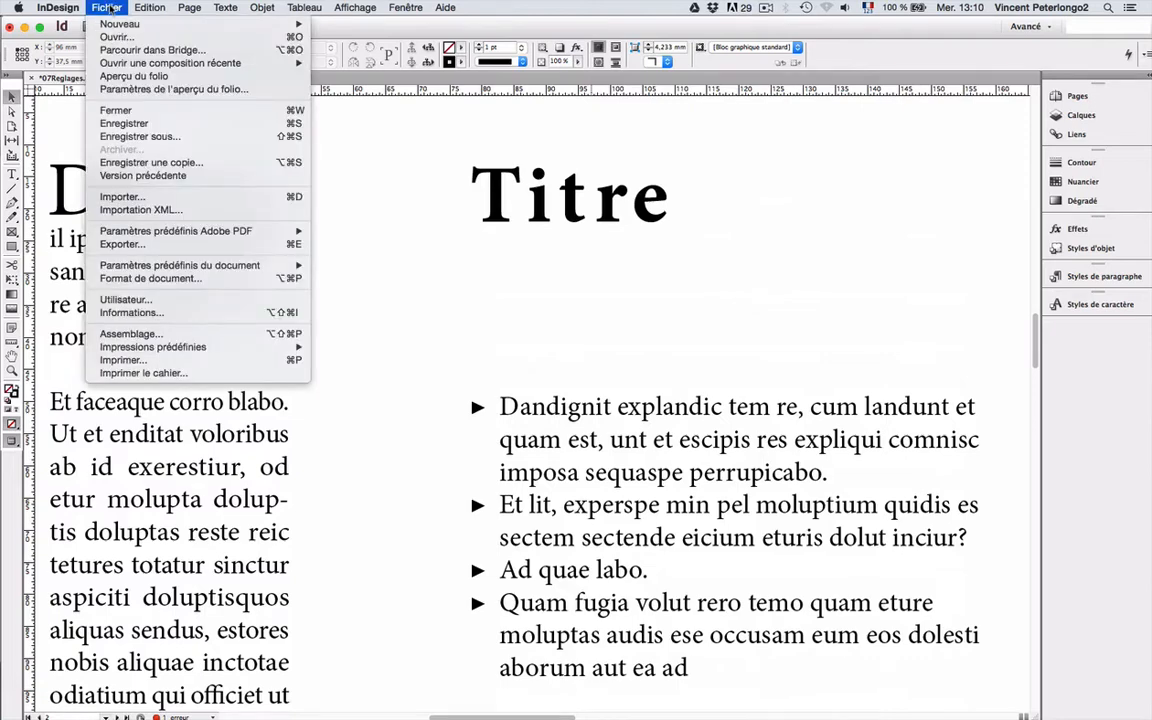
mouse_move(116, 24)
click(350, 28)
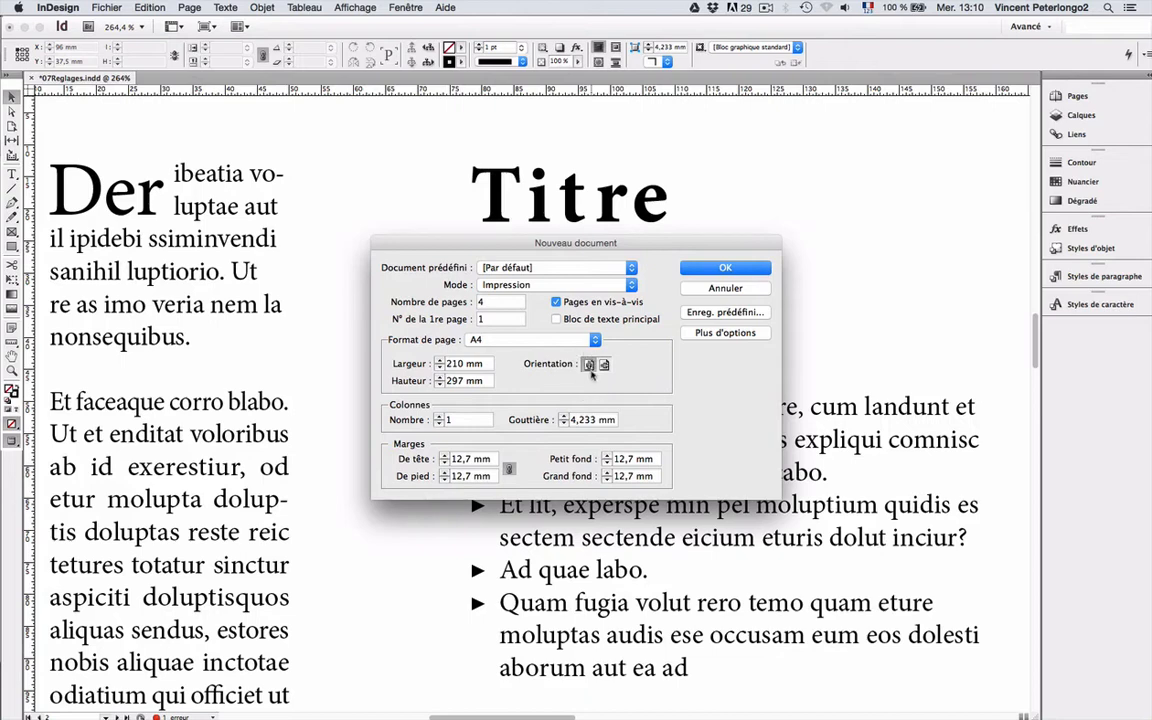
click(439, 416)
click(439, 416)
click(744, 269)
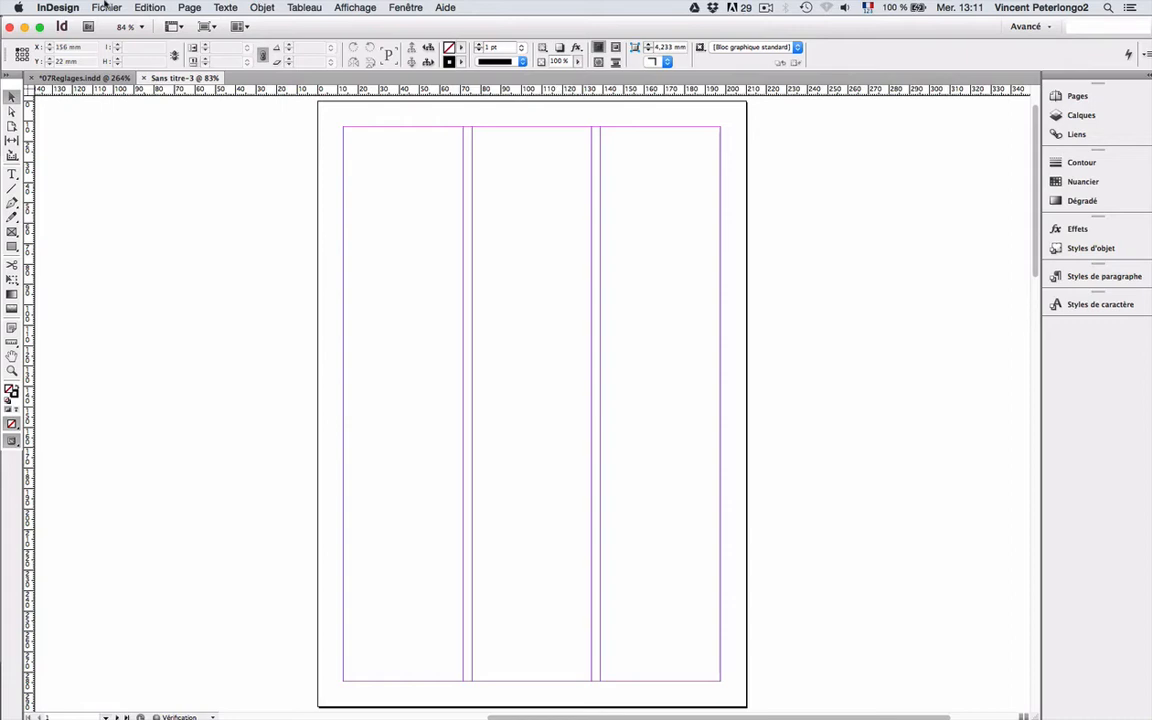
Step: Save the new document as 07reglages.indd in the Bureau folder
click(105, 7)
click(118, 125)
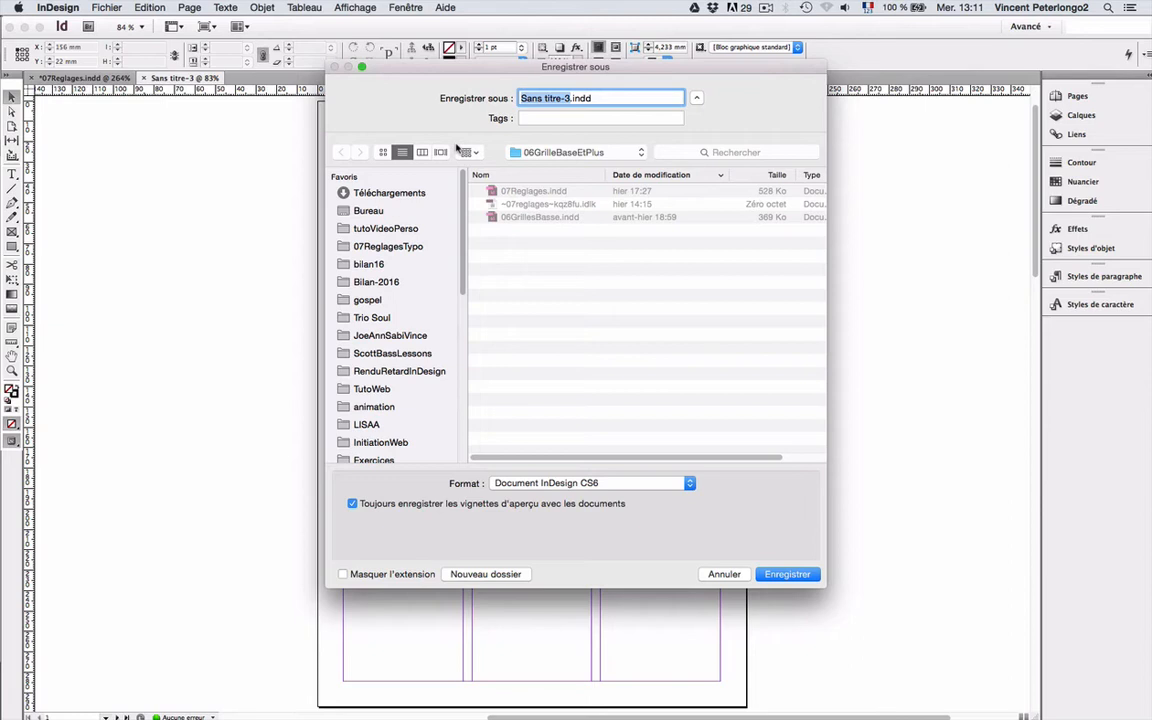
text(07regl)
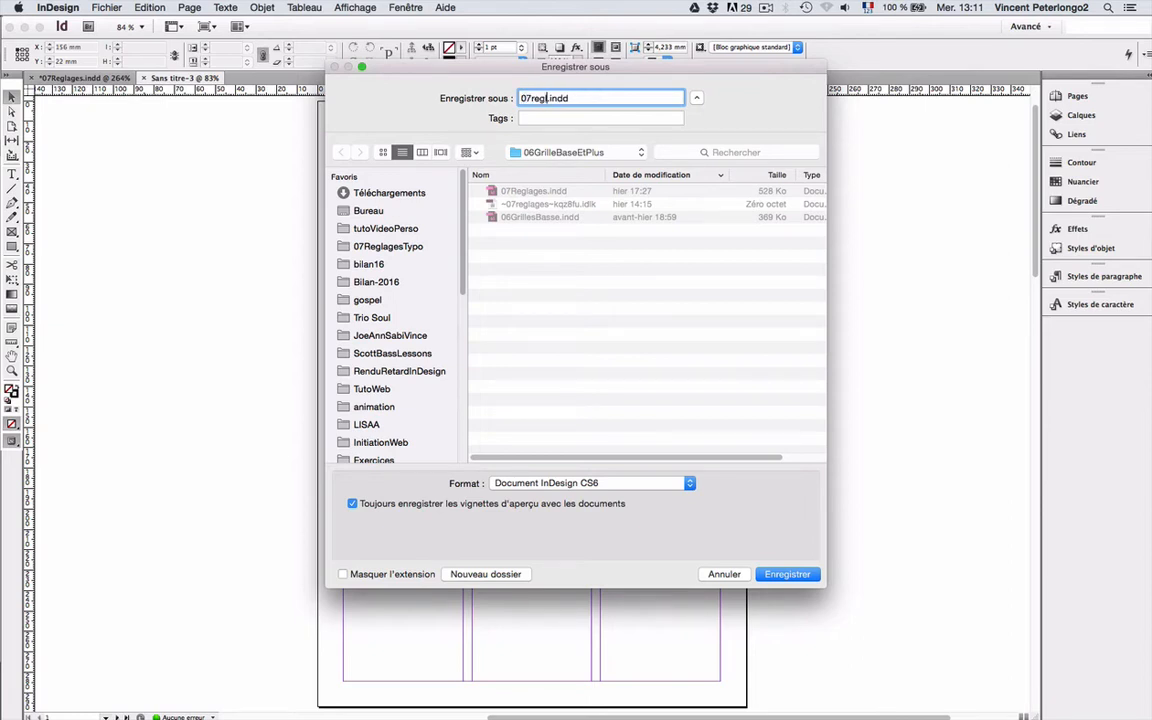
text(ages)
click(368, 210)
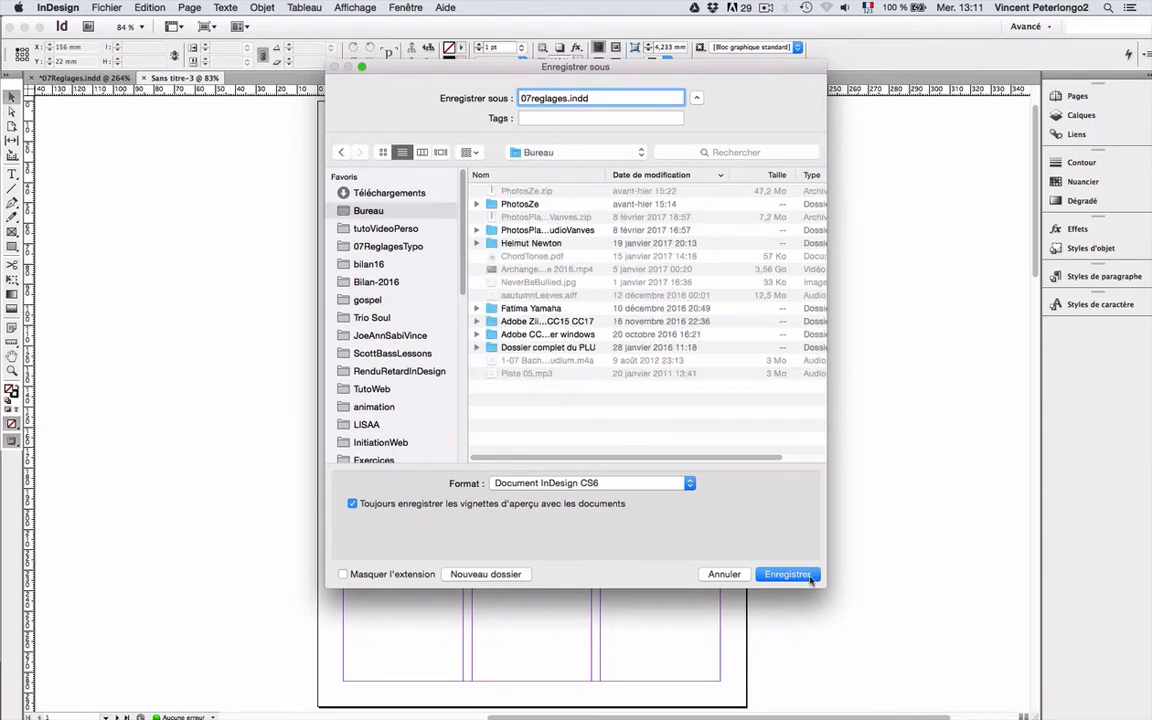
click(805, 576)
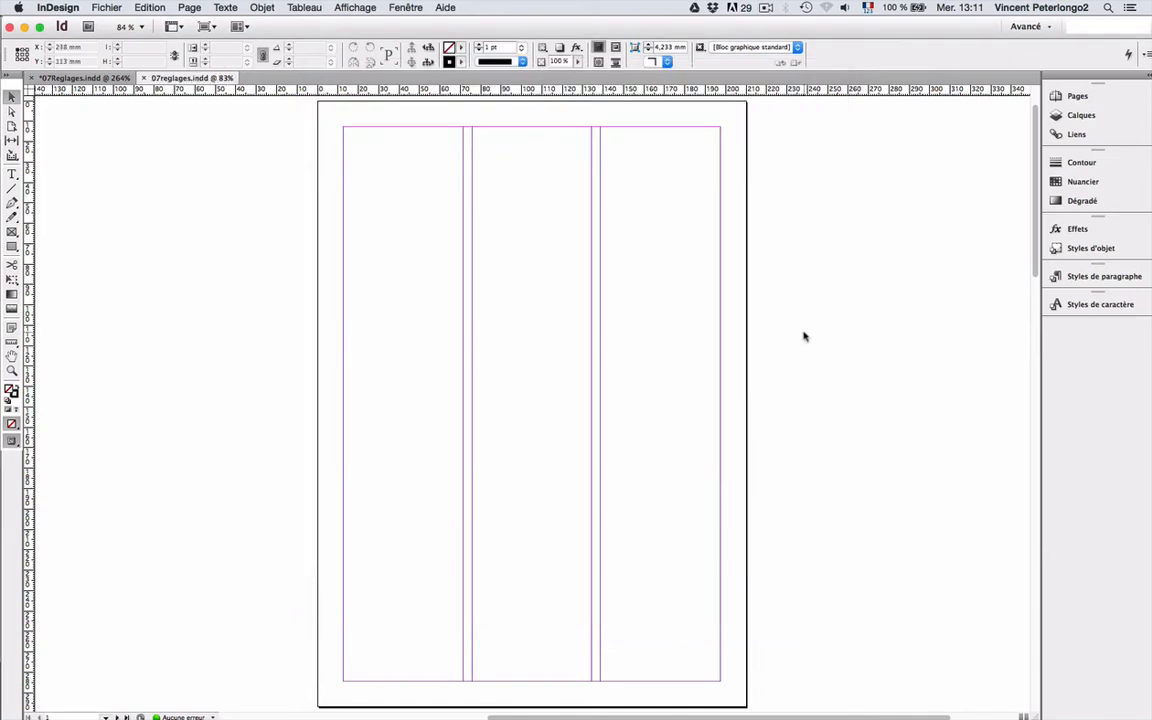
Step: On page 2, create a text frame covering the first column and fill it with placeholder text
click(105, 717)
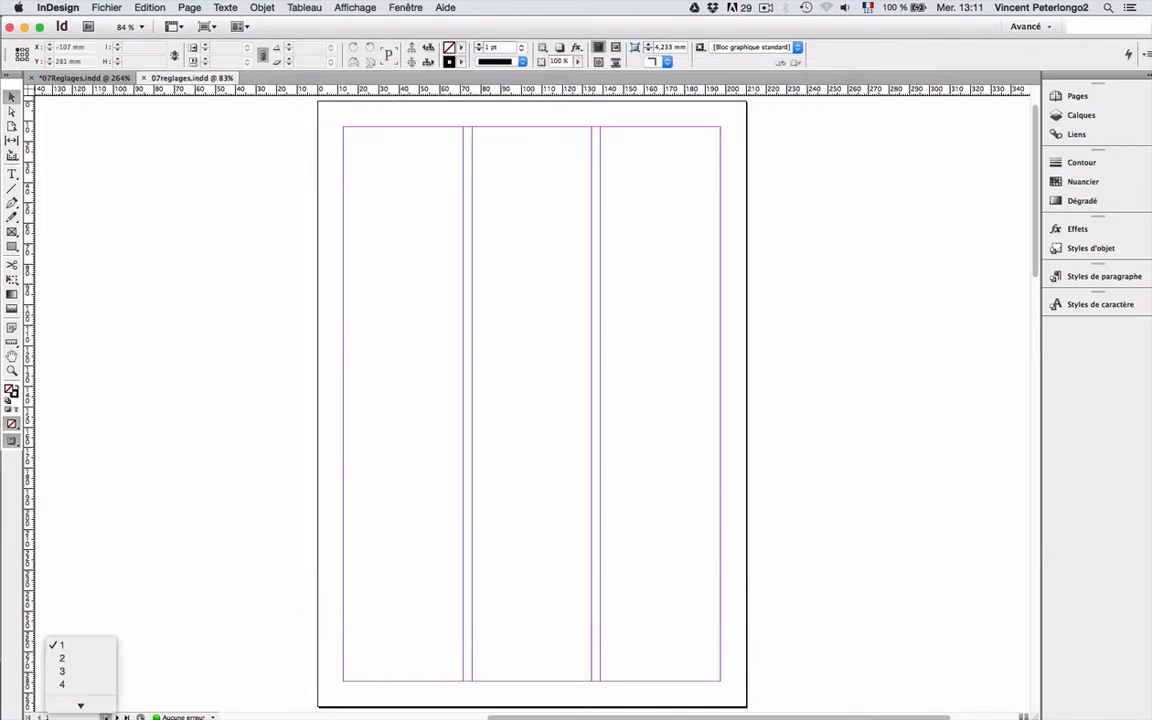
click(90, 660)
click(12, 173)
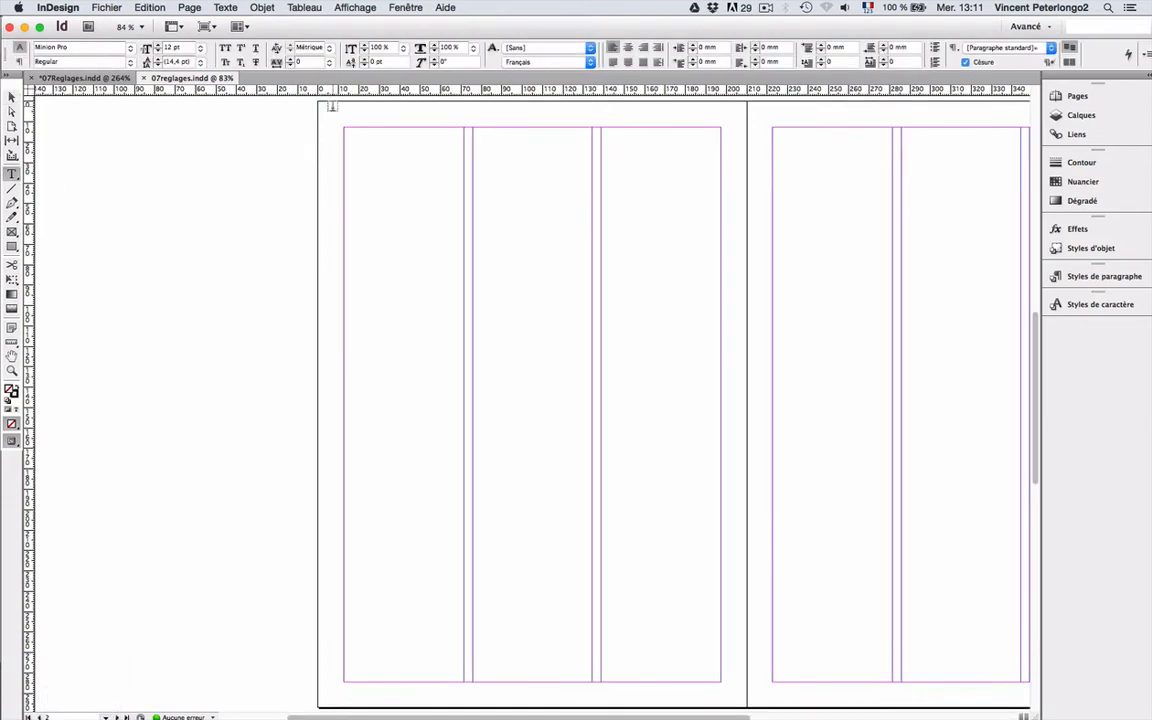
drag(343, 125, 463, 683)
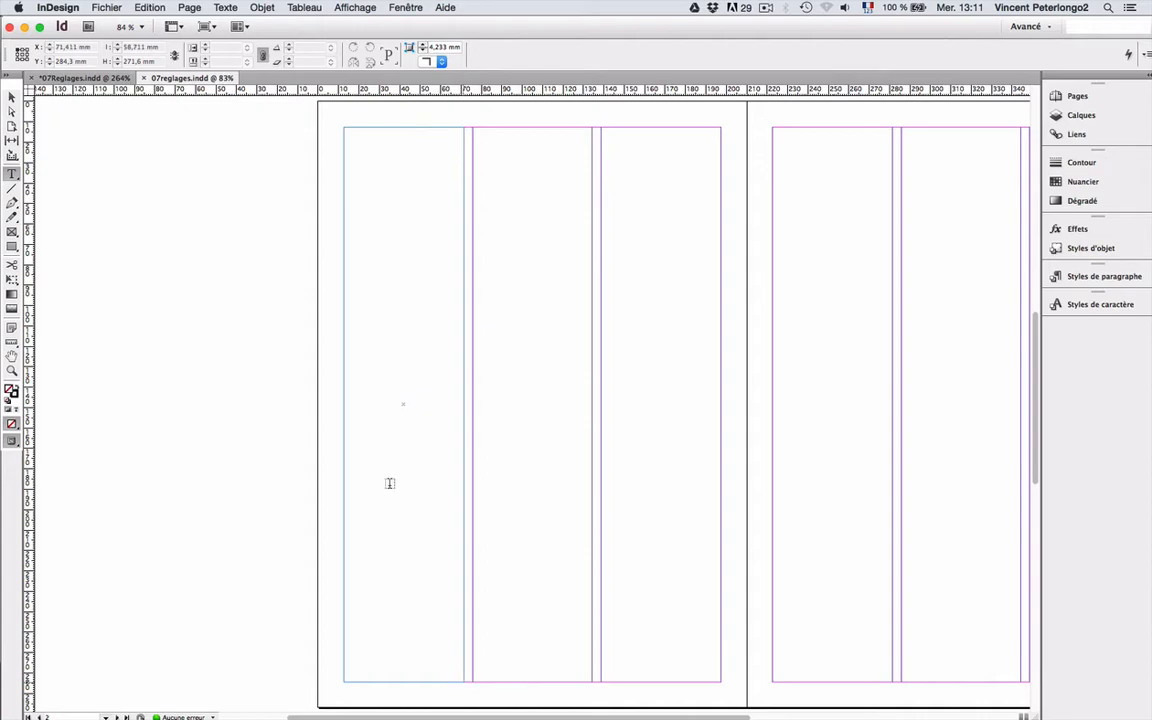
click(225, 8)
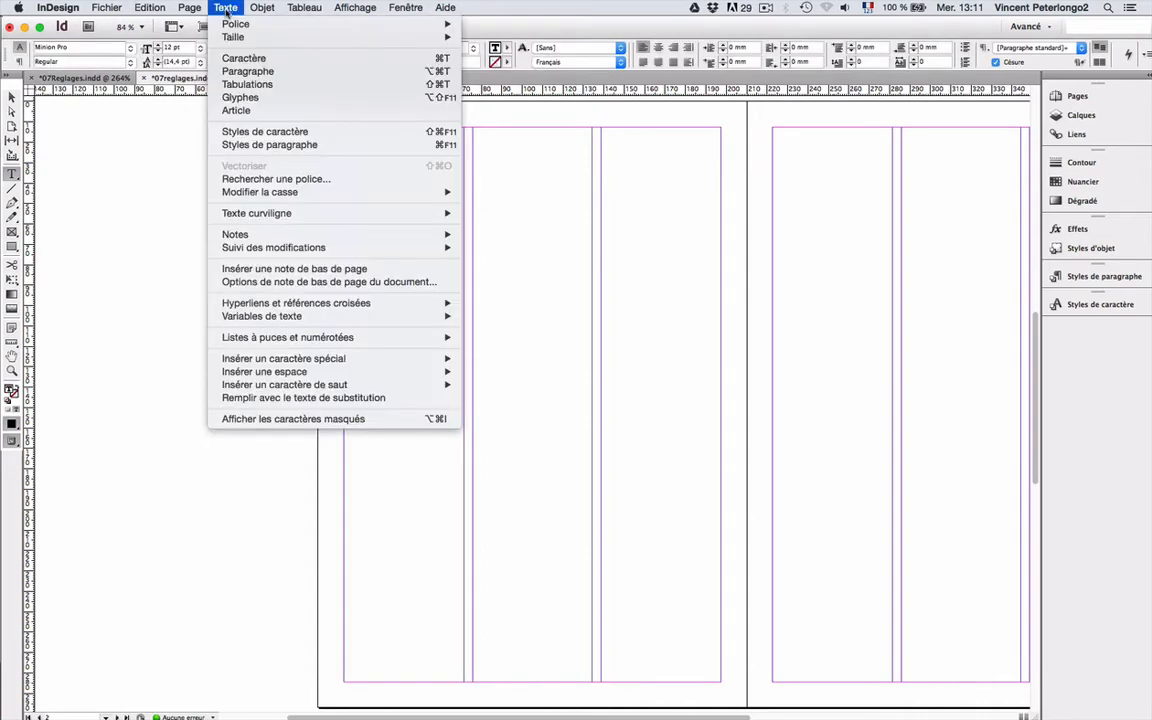
click(285, 398)
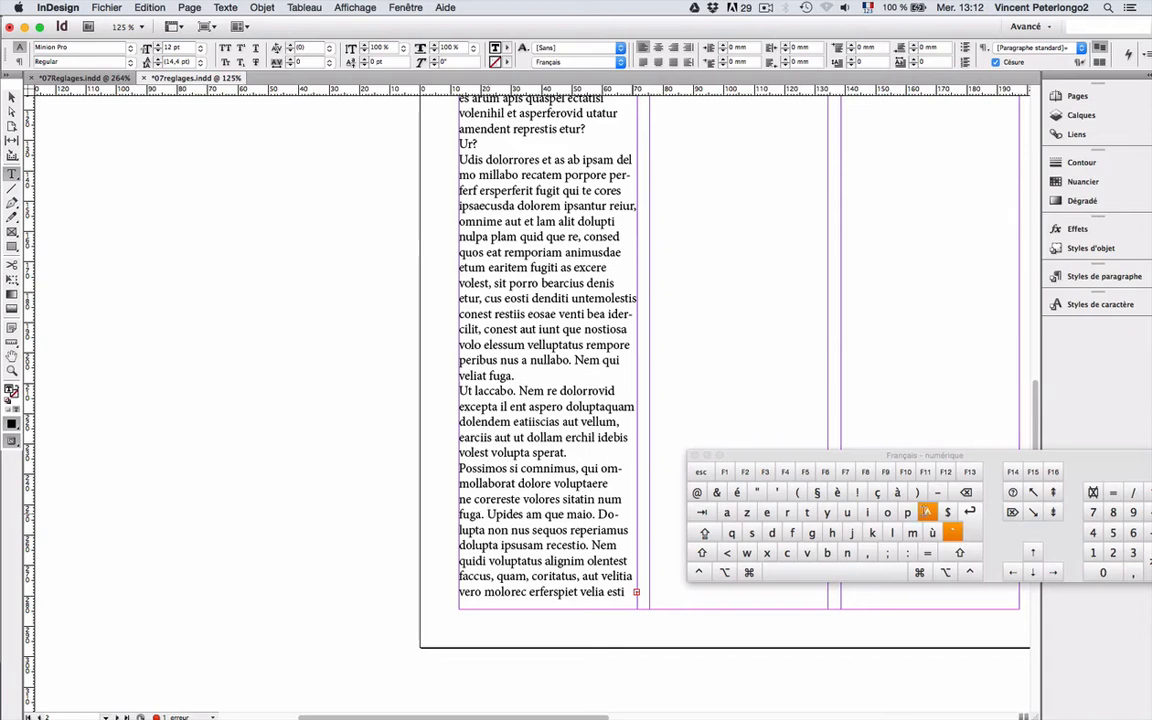
Step: Show the hidden characters in the placeholder text
click(969, 512)
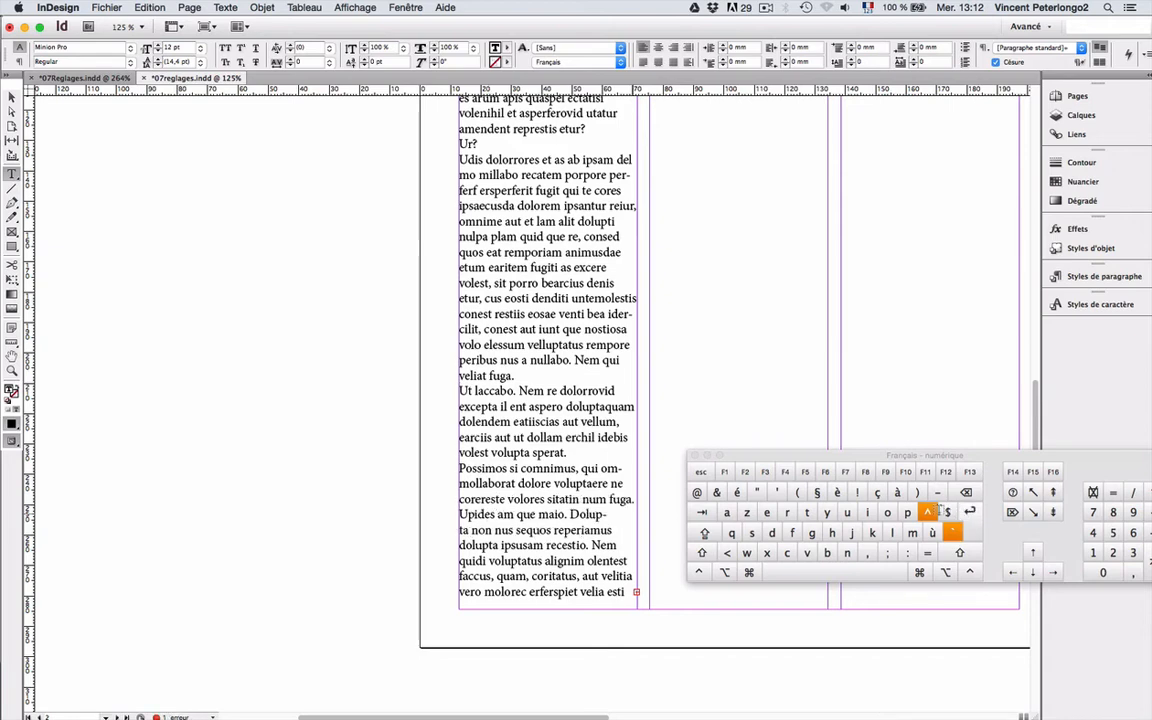
scroll(426, 273, up, 5)
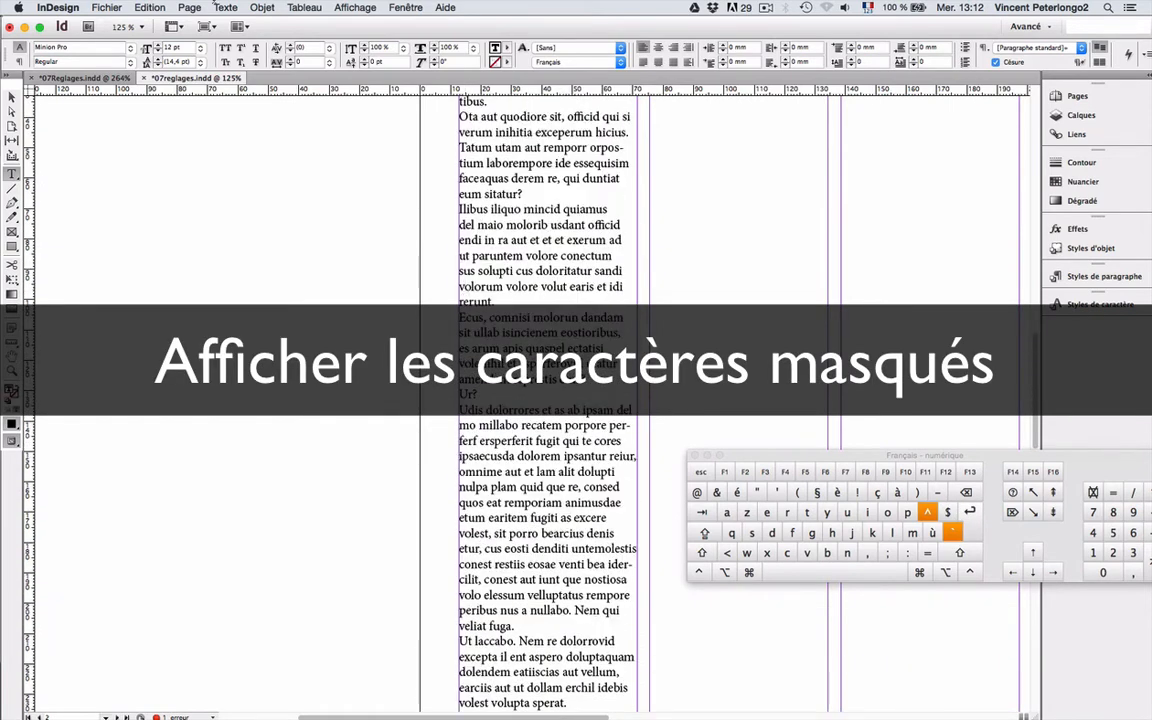
click(224, 8)
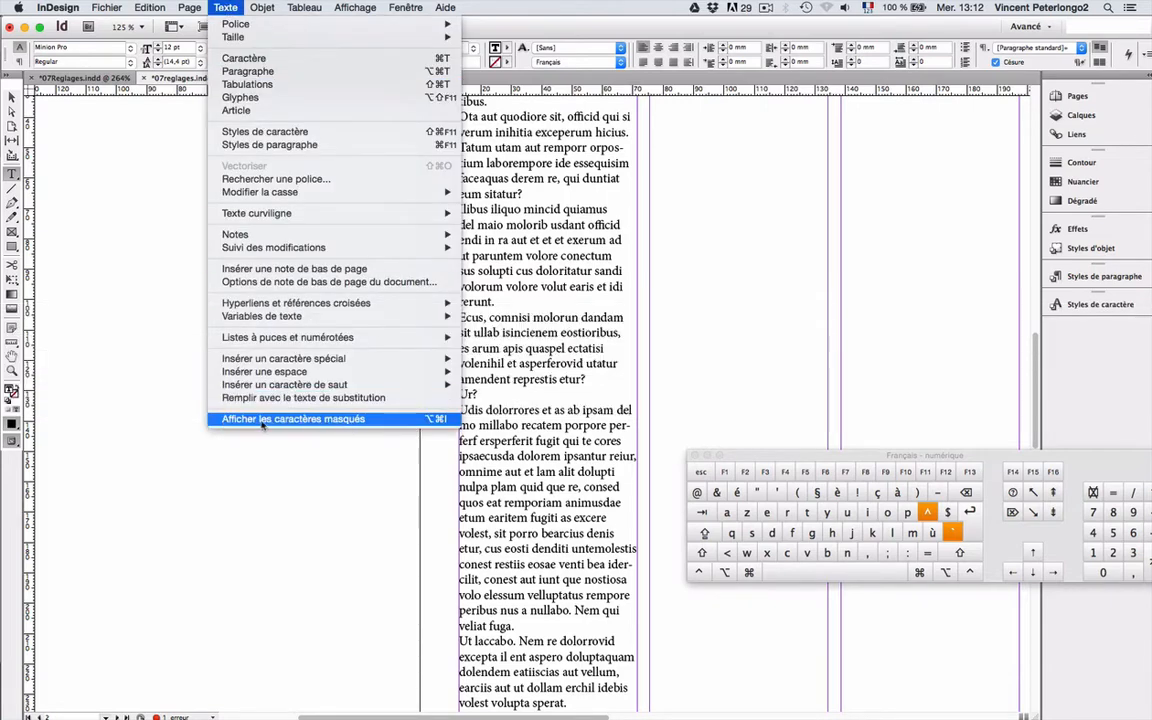
click(358, 420)
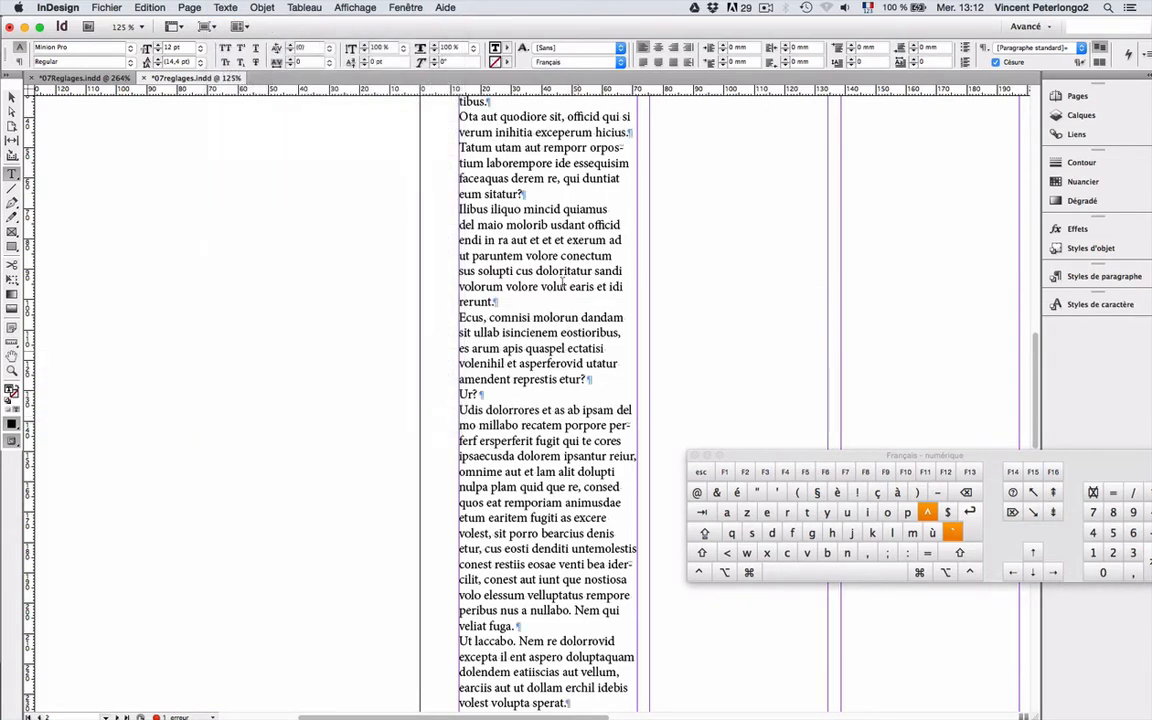
Step: Examine the space and paragraph-end marks in the opening paragraphs of the text frame at close range
click(12, 370)
click(534, 203)
drag(534, 203, 511, 327)
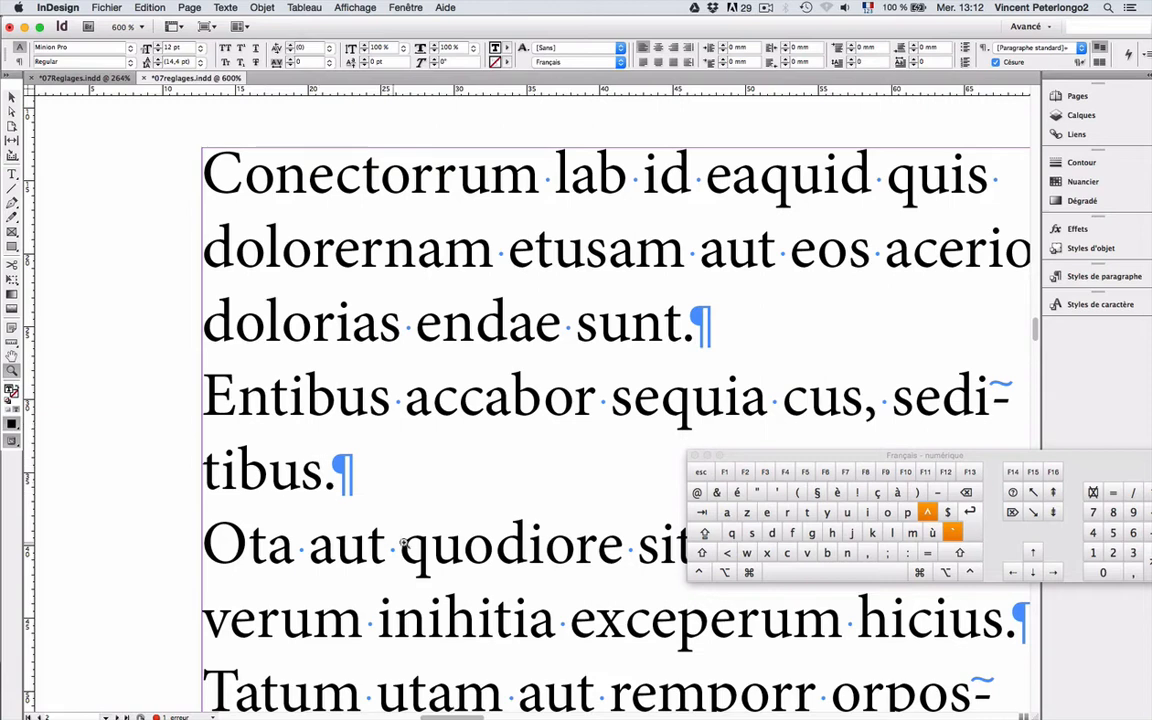
alt+click(403, 483)
alt+click(490, 427)
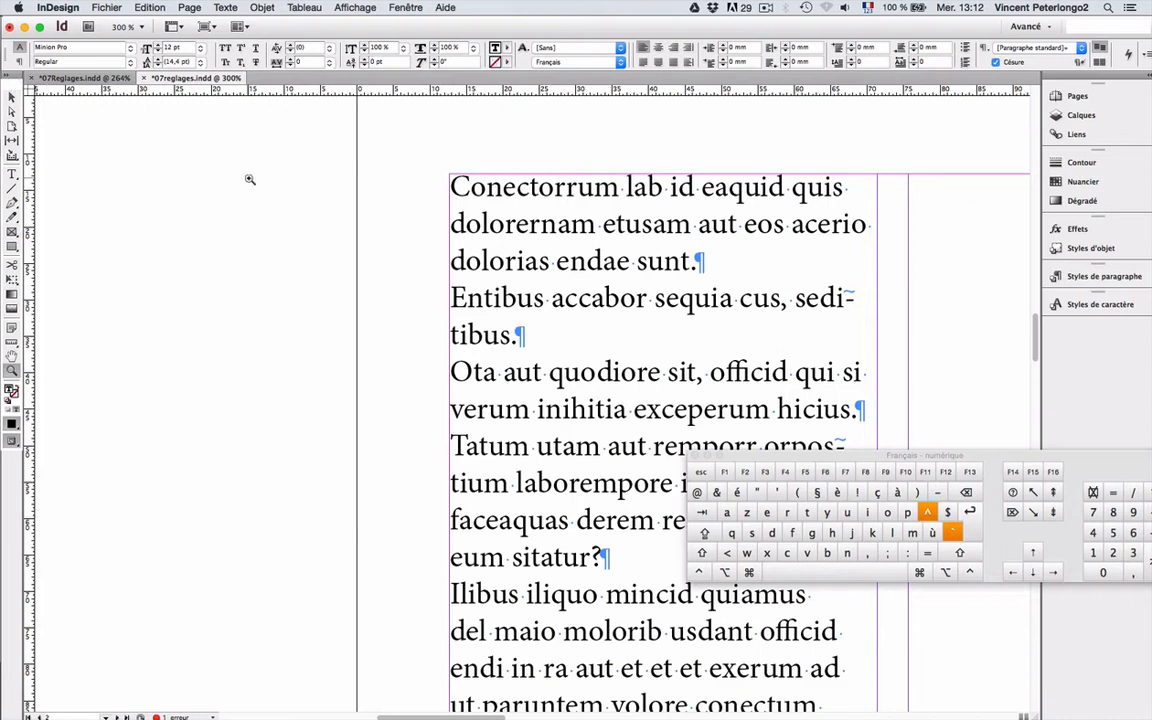
click(12, 97)
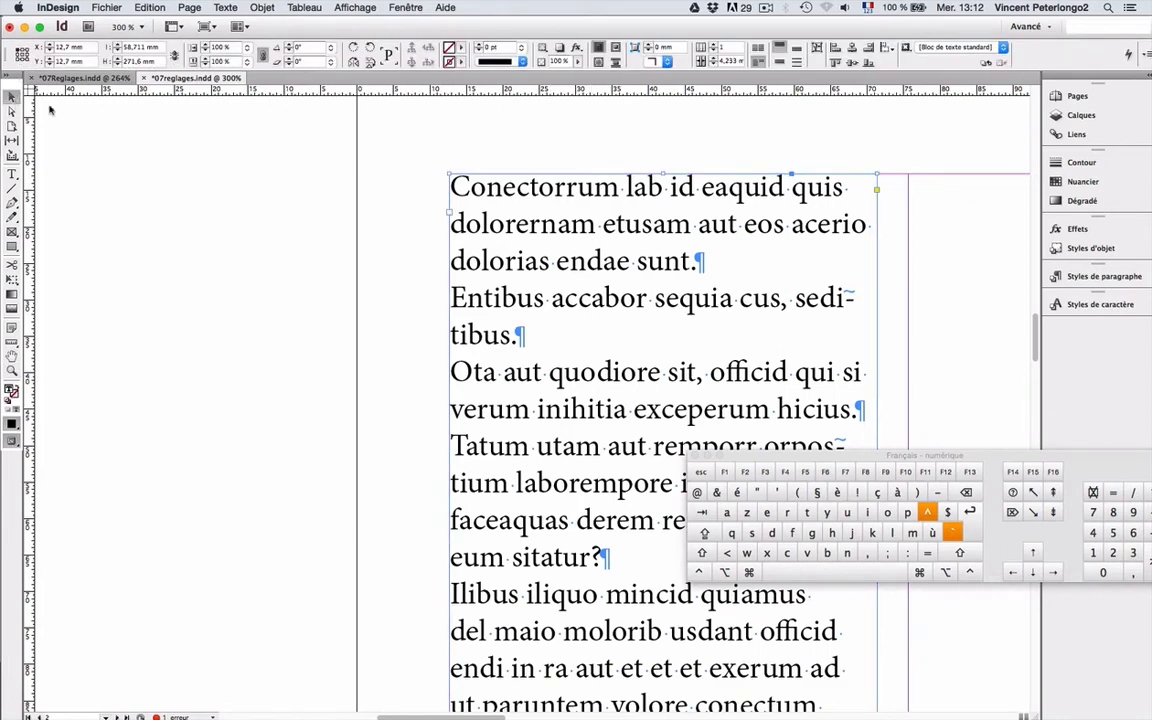
drag(716, 342, 481, 318)
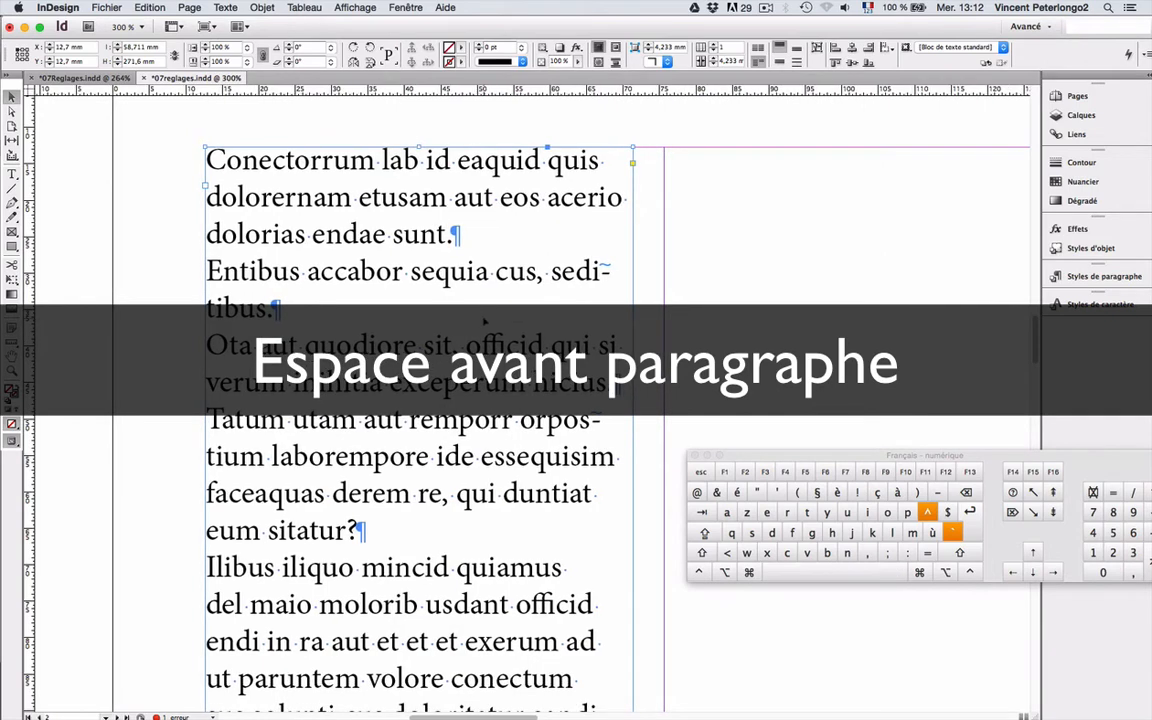
Step: Select all the text in the frame and set its space before paragraphs to 4 mm
click(12, 175)
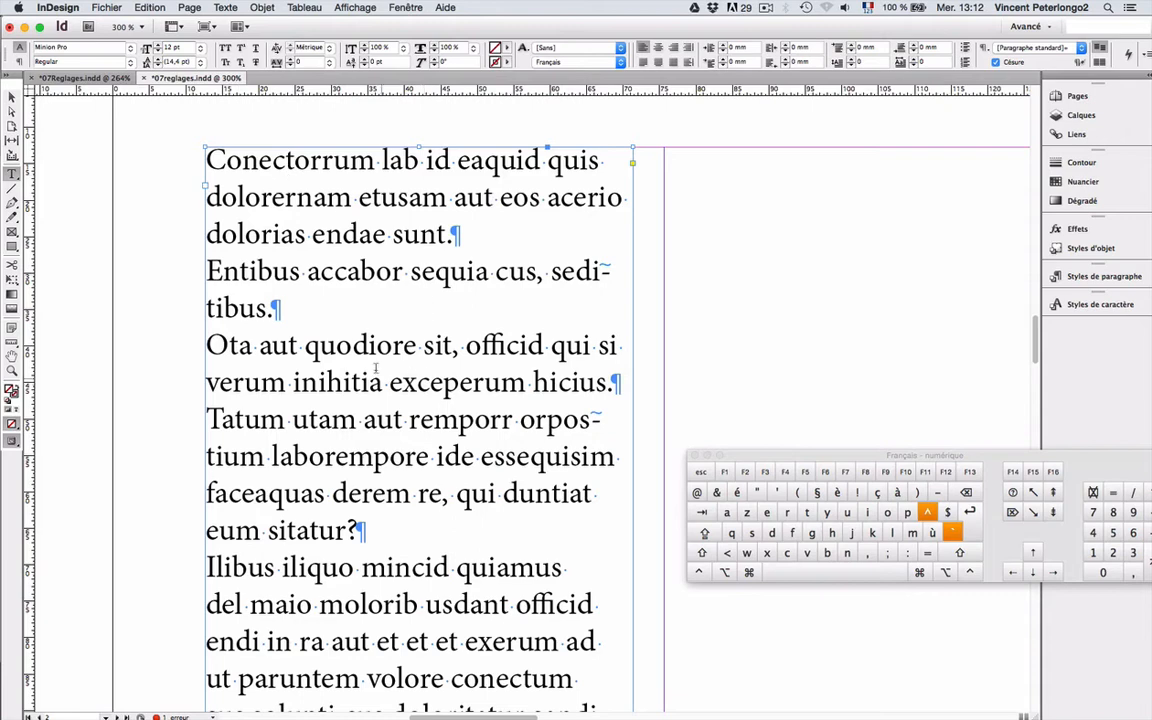
click(152, 7)
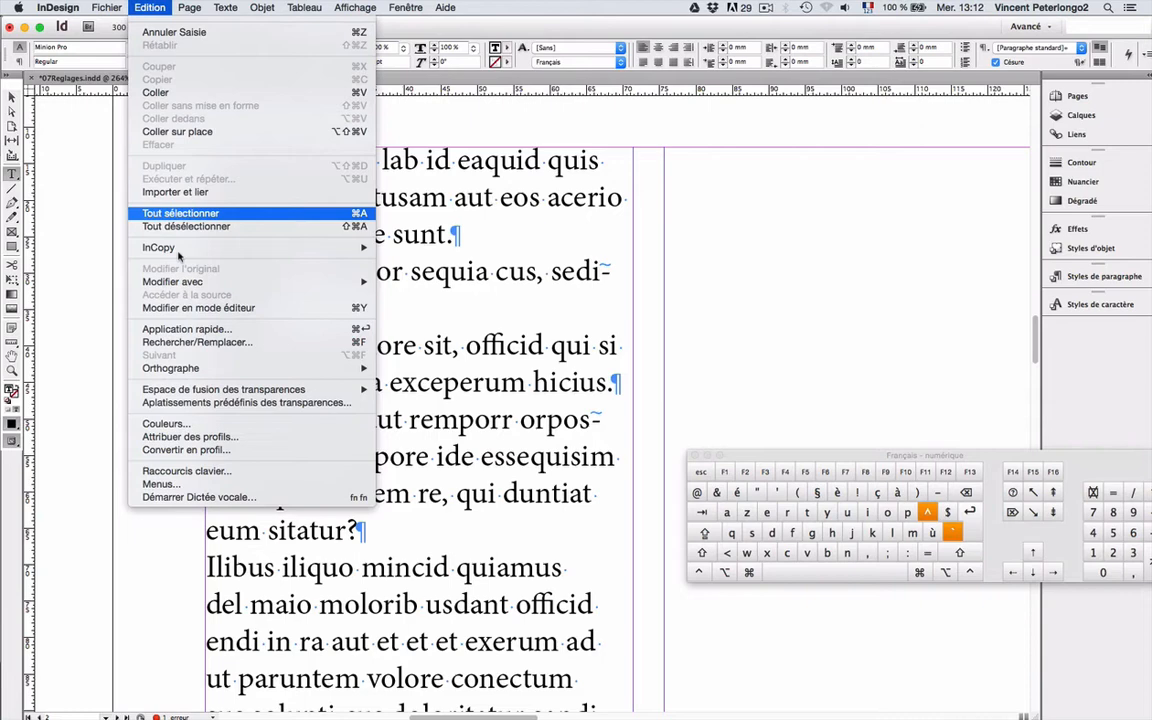
click(348, 215)
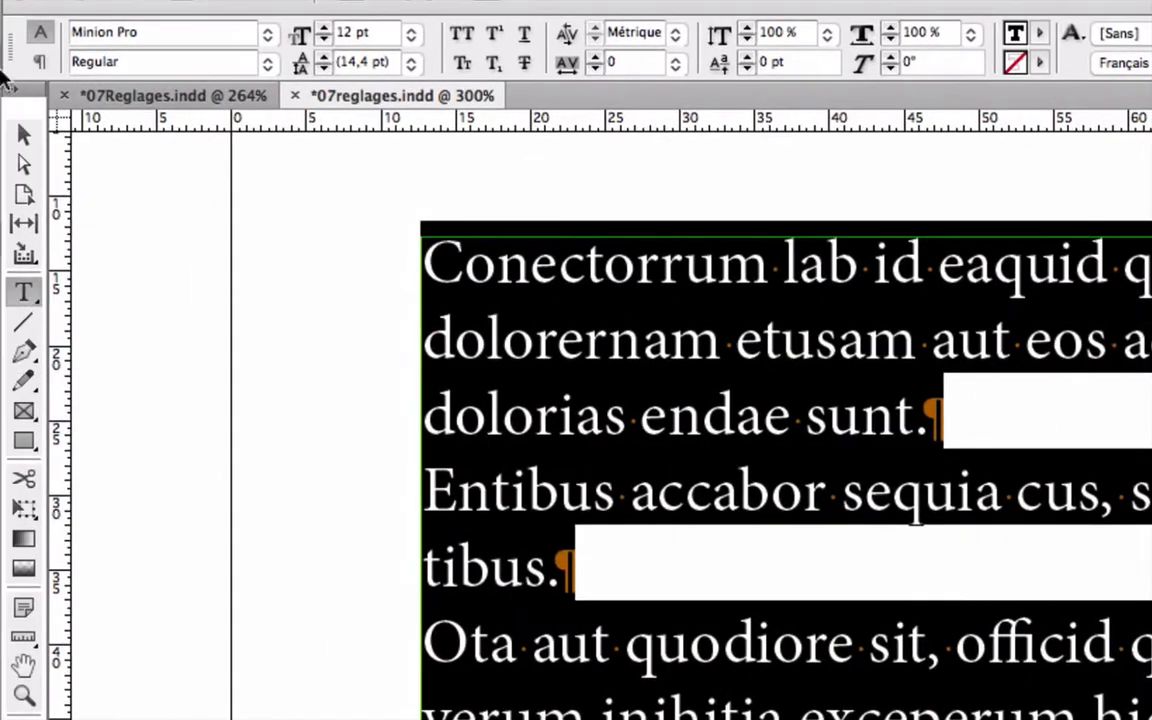
click(40, 62)
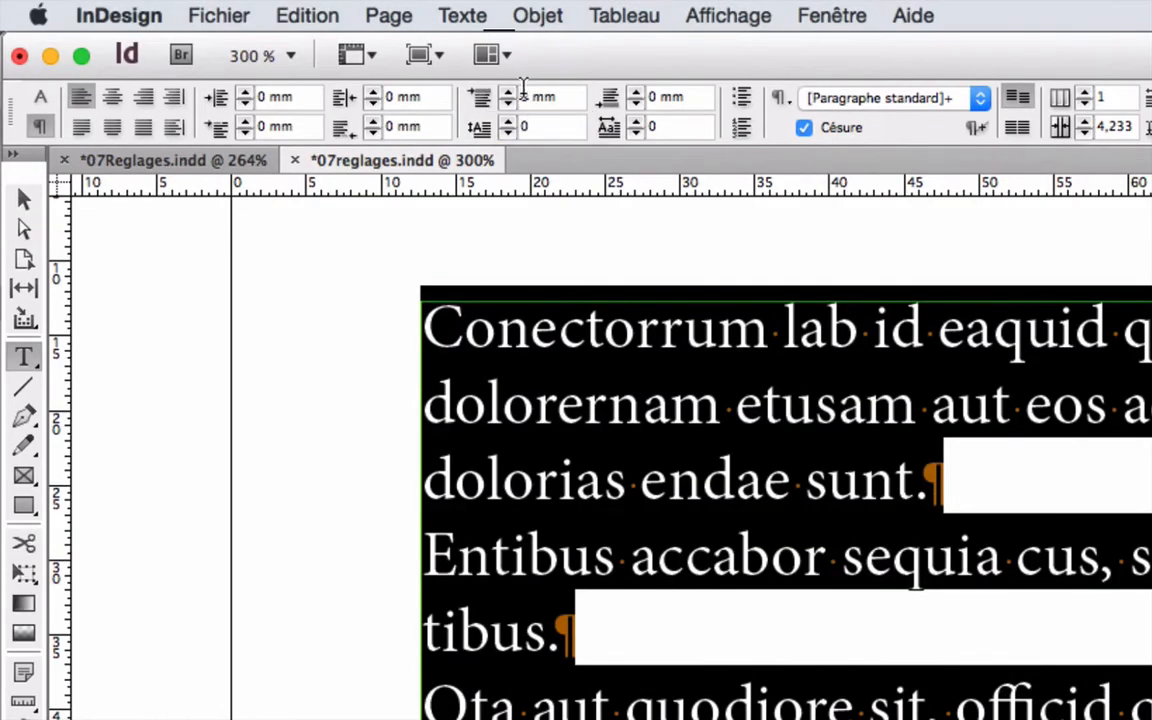
click(509, 92)
click(509, 92)
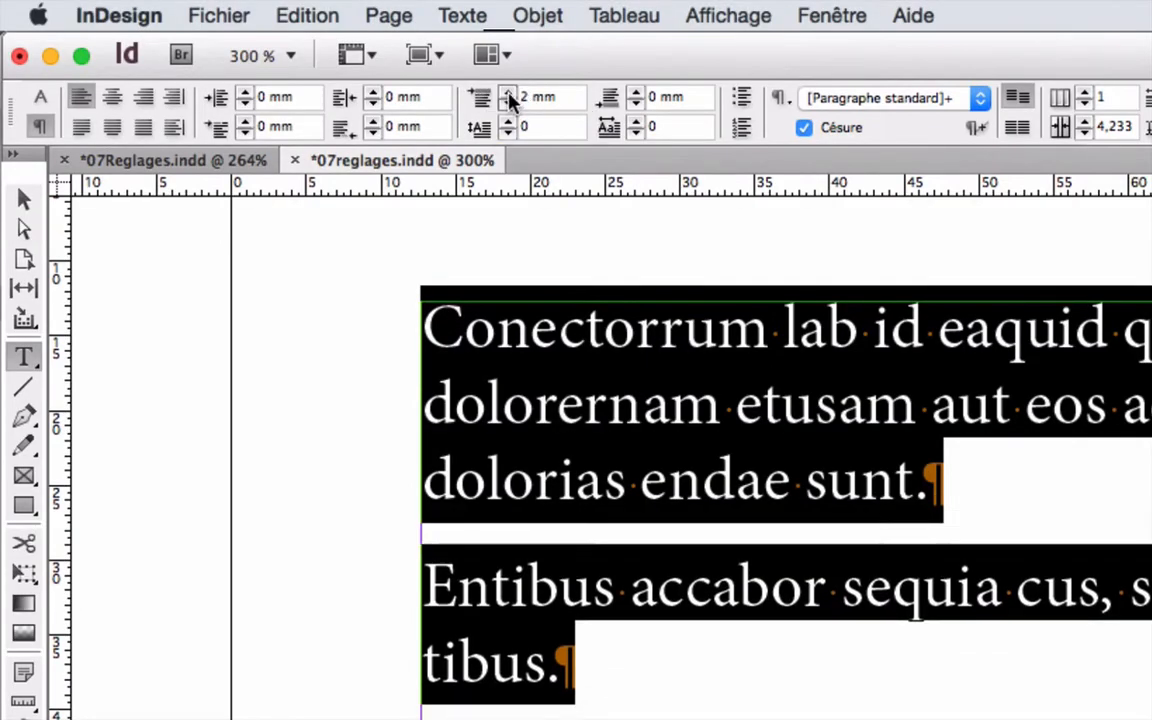
click(509, 92)
key(super+minus)
key(super+minus)
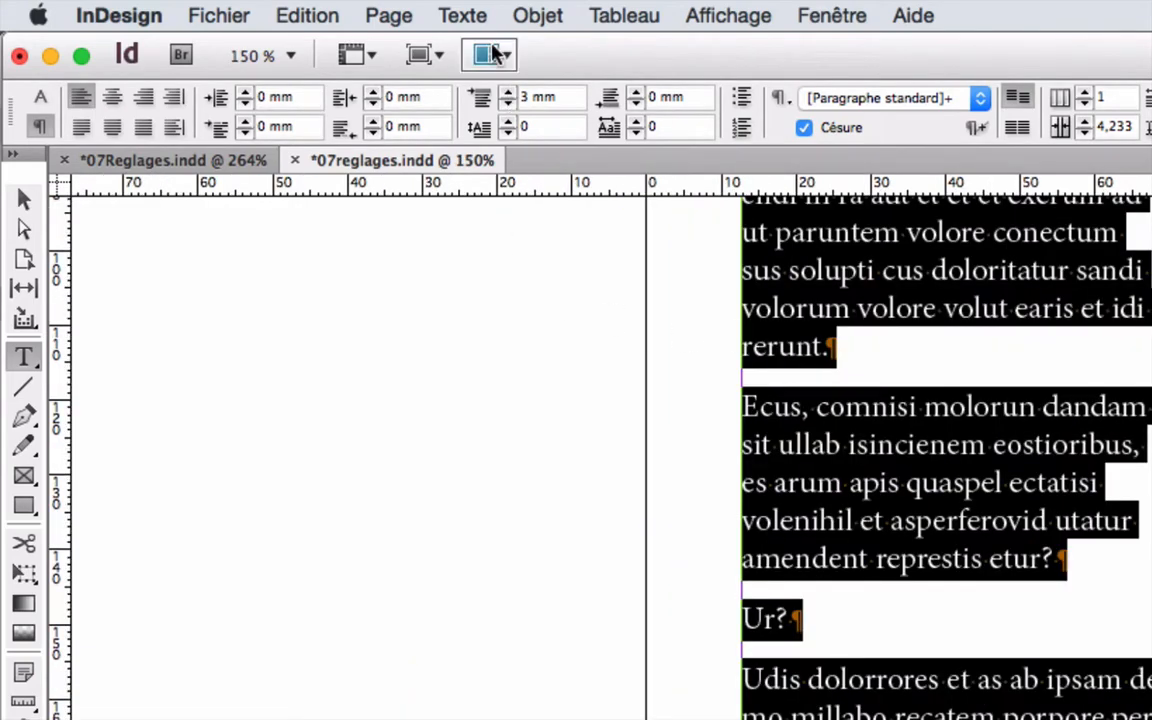
click(509, 92)
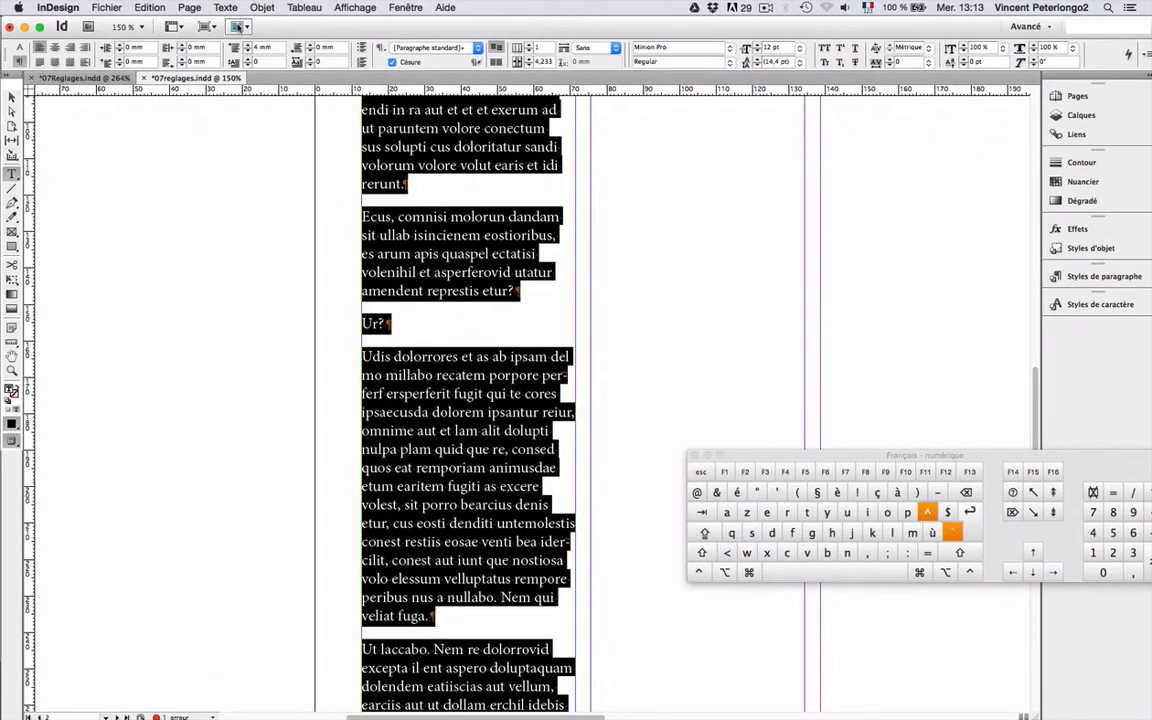
scroll(346, 300, up, 5)
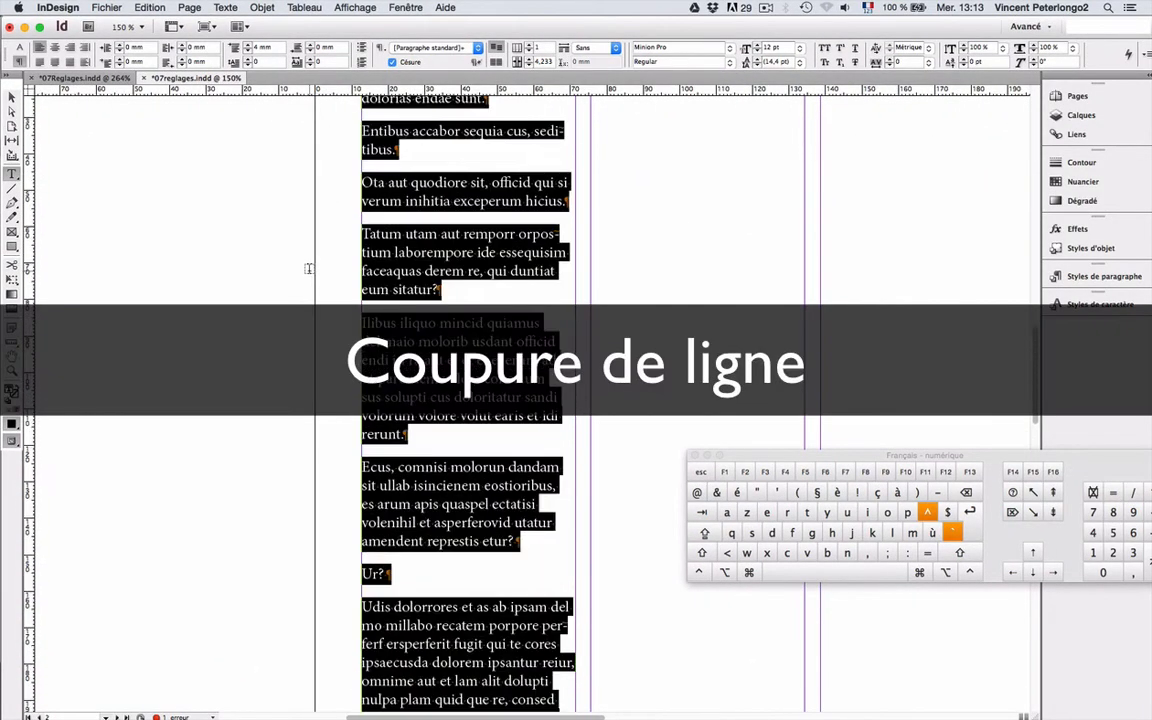
Step: Insert a forced line break before "consed" in the paragraph beginning "Udis dolorrores"
click(390, 246)
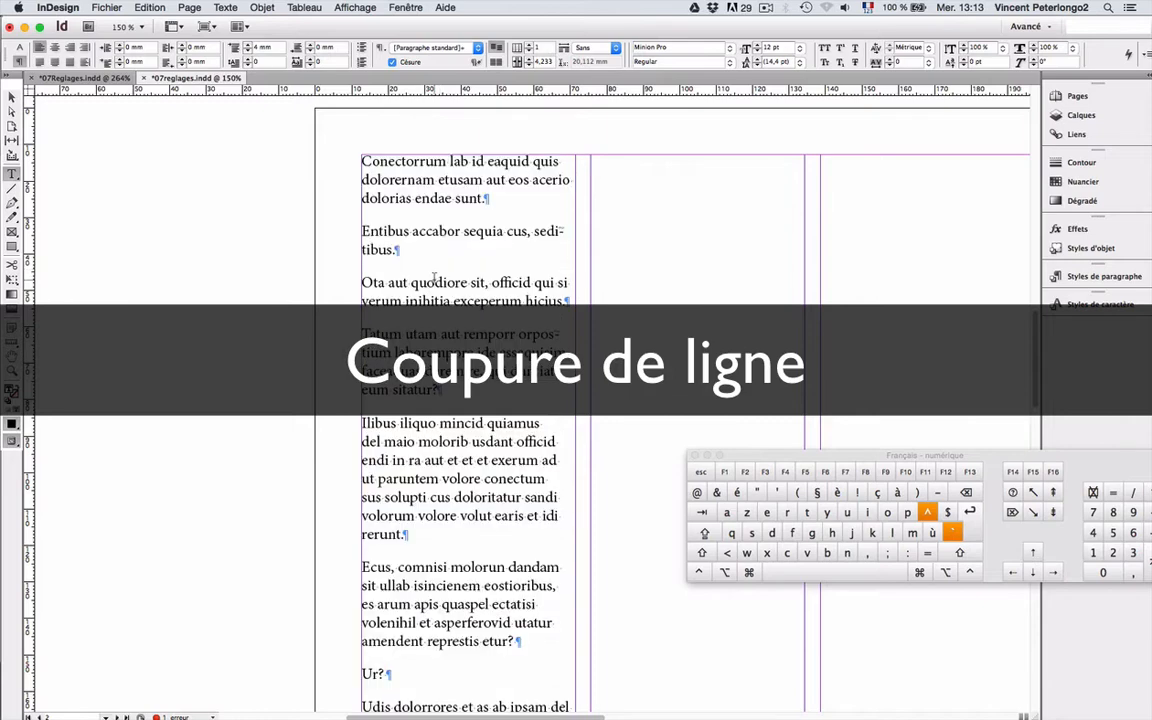
scroll(391, 253, down, 2)
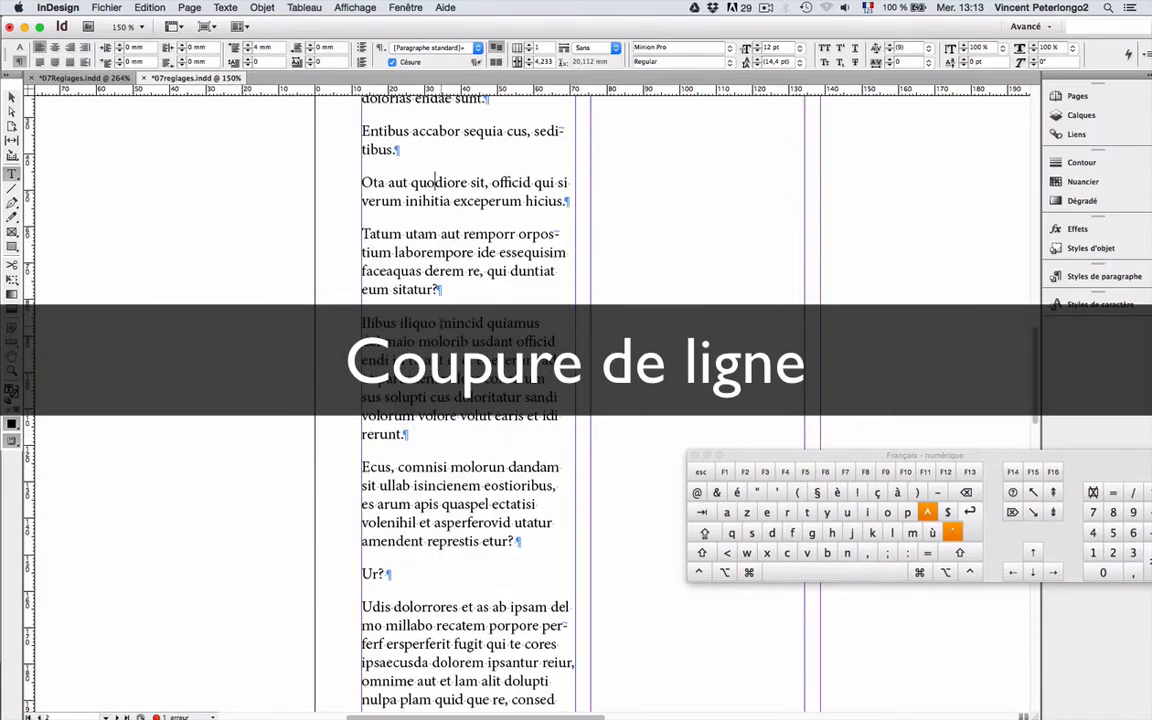
scroll(434, 182, down, 4)
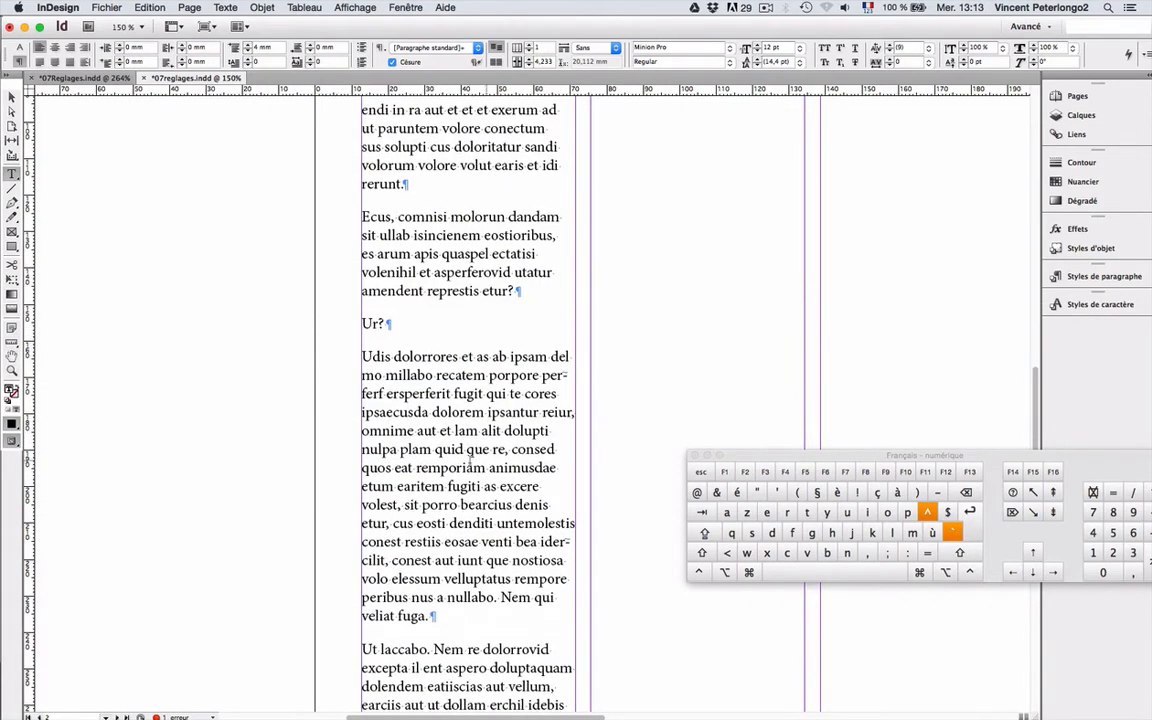
click(512, 449)
key(shift)
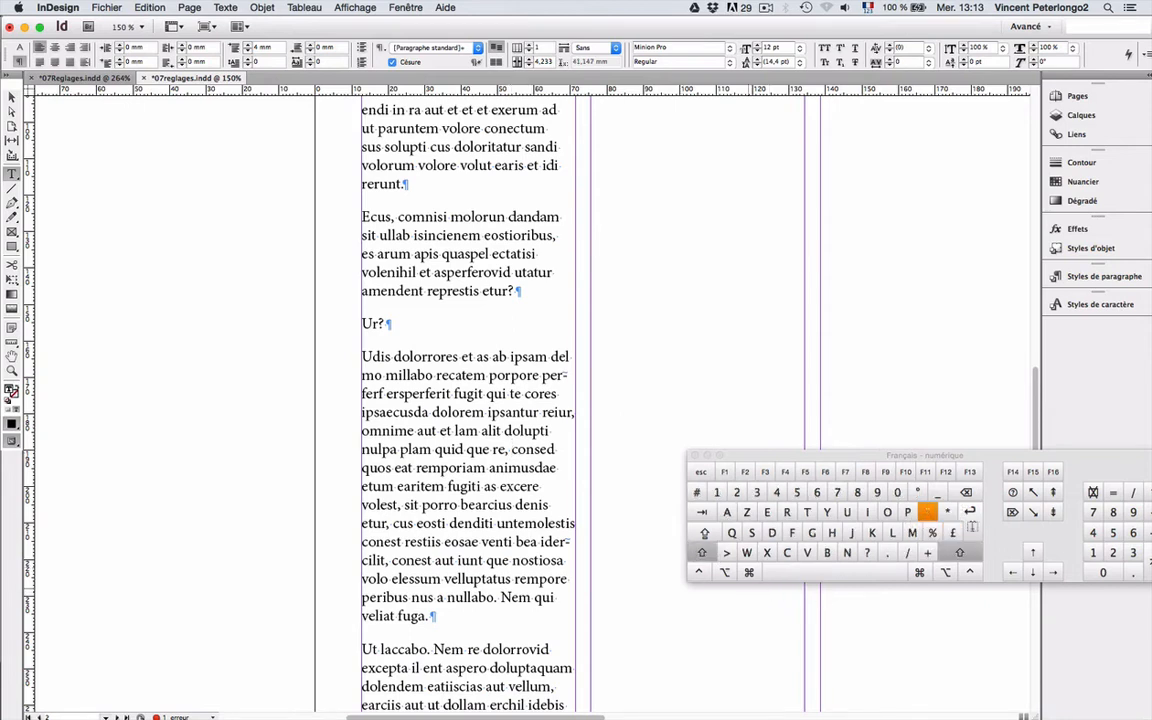
key(shift+Return)
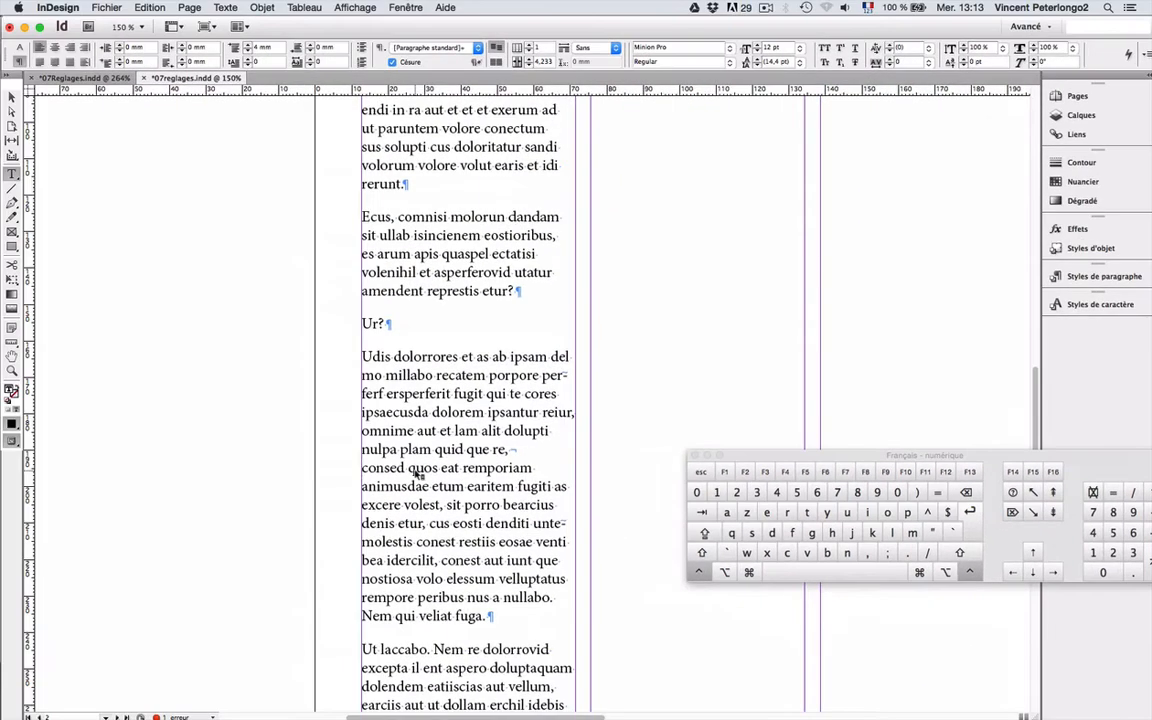
Step: Merge the paragraph beginning "Entibus accabor" into the first paragraph of the text frame
scroll(420, 450, up, 10)
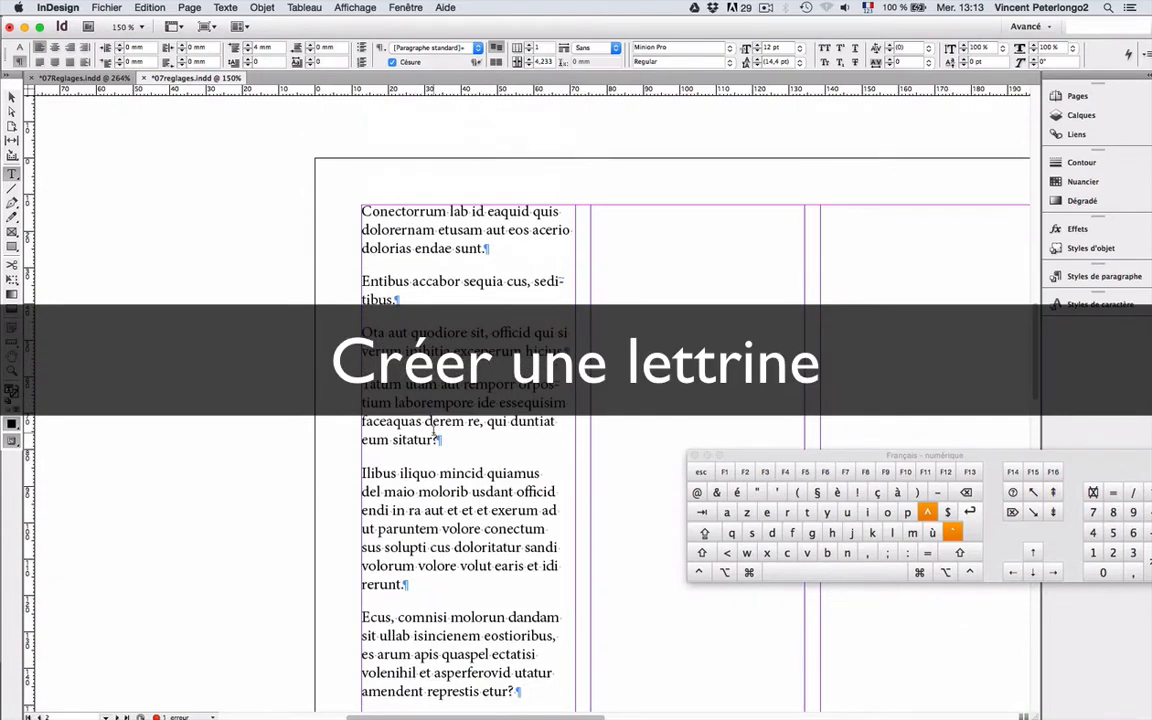
click(364, 281)
key(BackSpace)
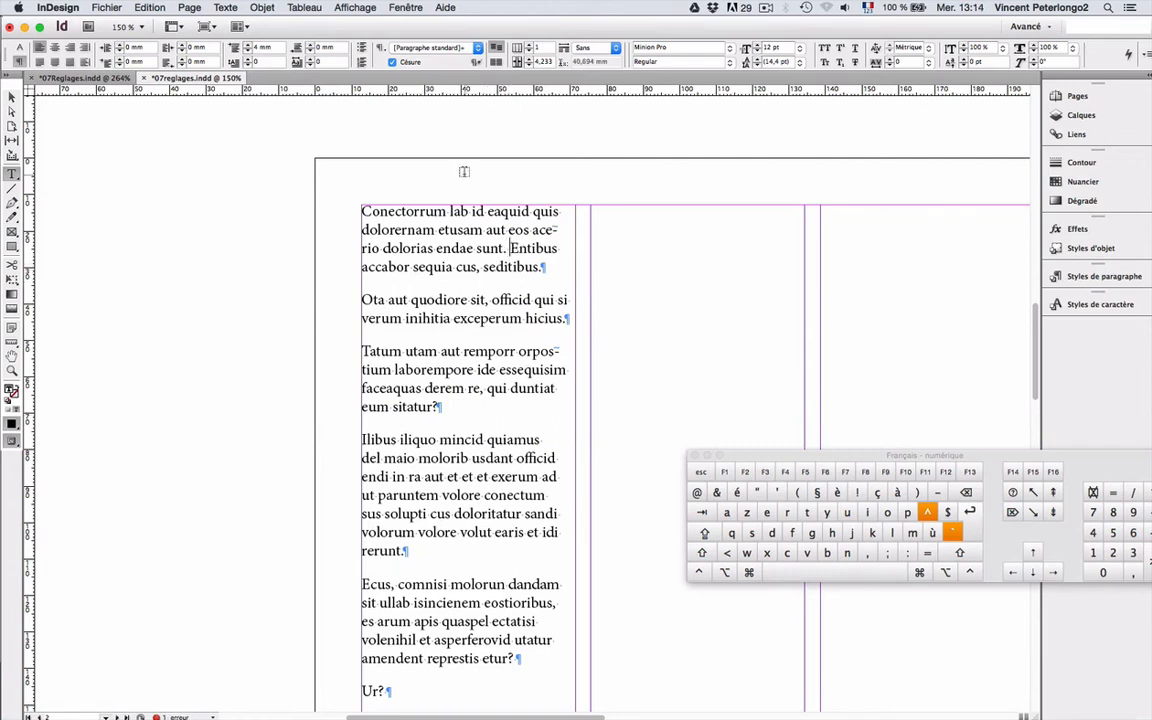
Step: Give the first paragraph a drop cap two lines high
click(404, 218)
click(468, 300)
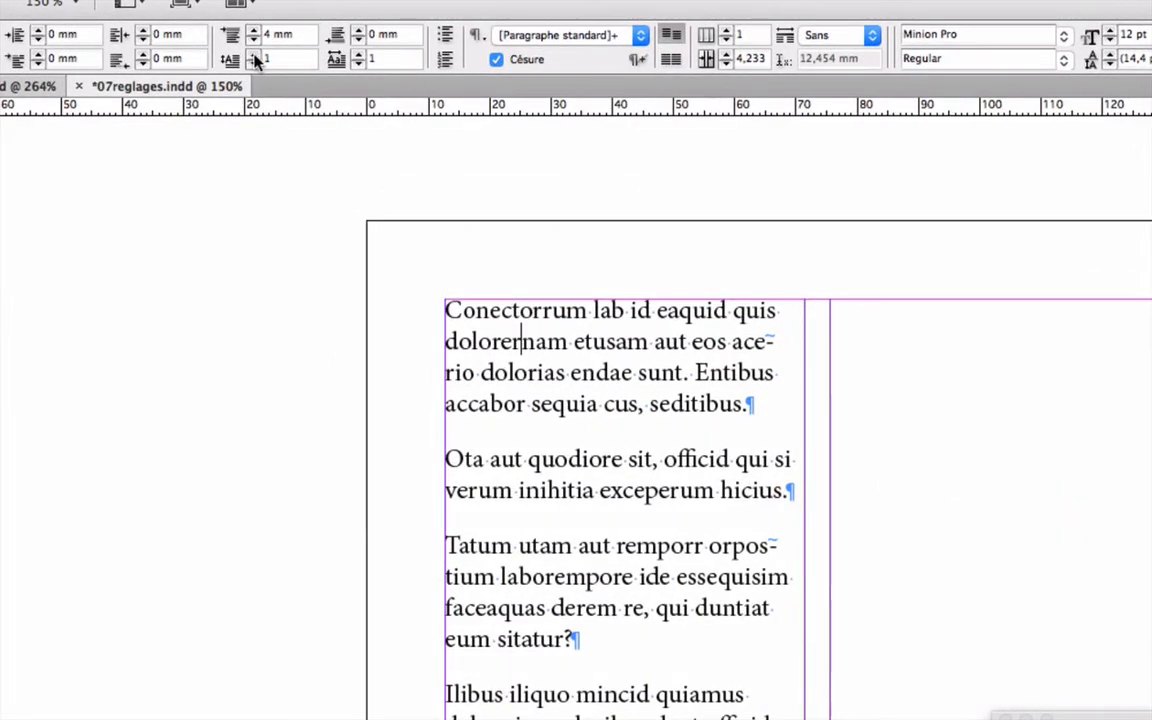
click(255, 56)
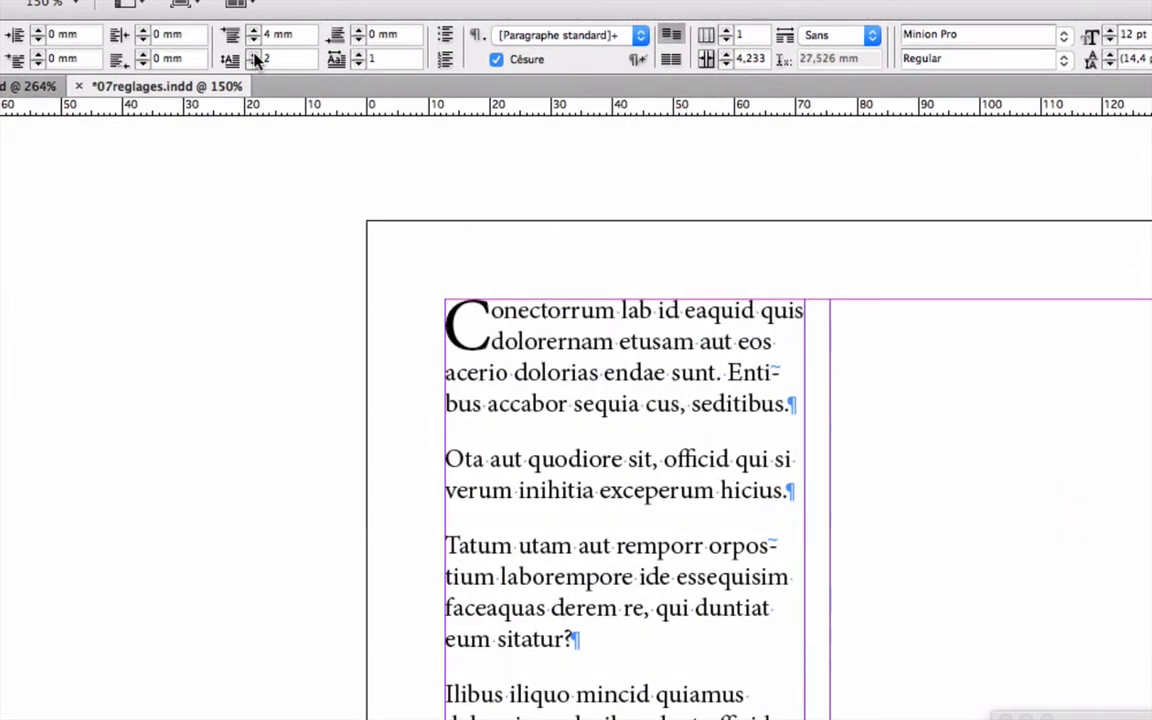
Step: Try extending the first paragraph's drop cap to three characters and return it to one character
click(358, 54)
click(358, 54)
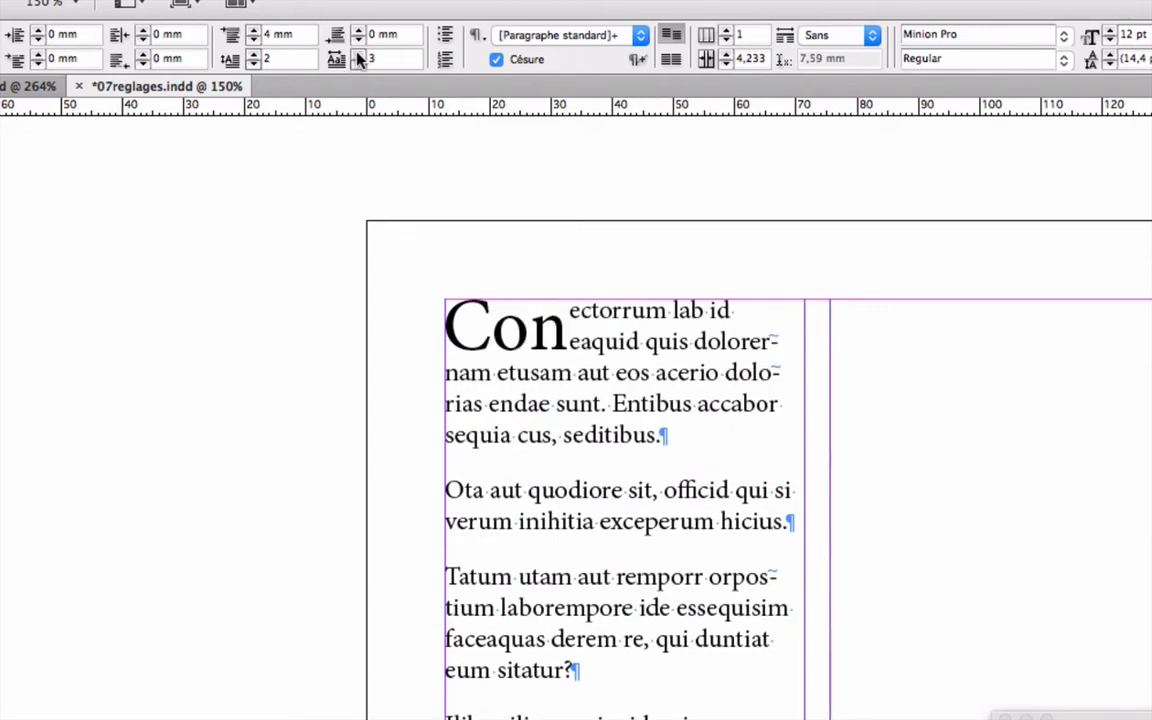
click(358, 61)
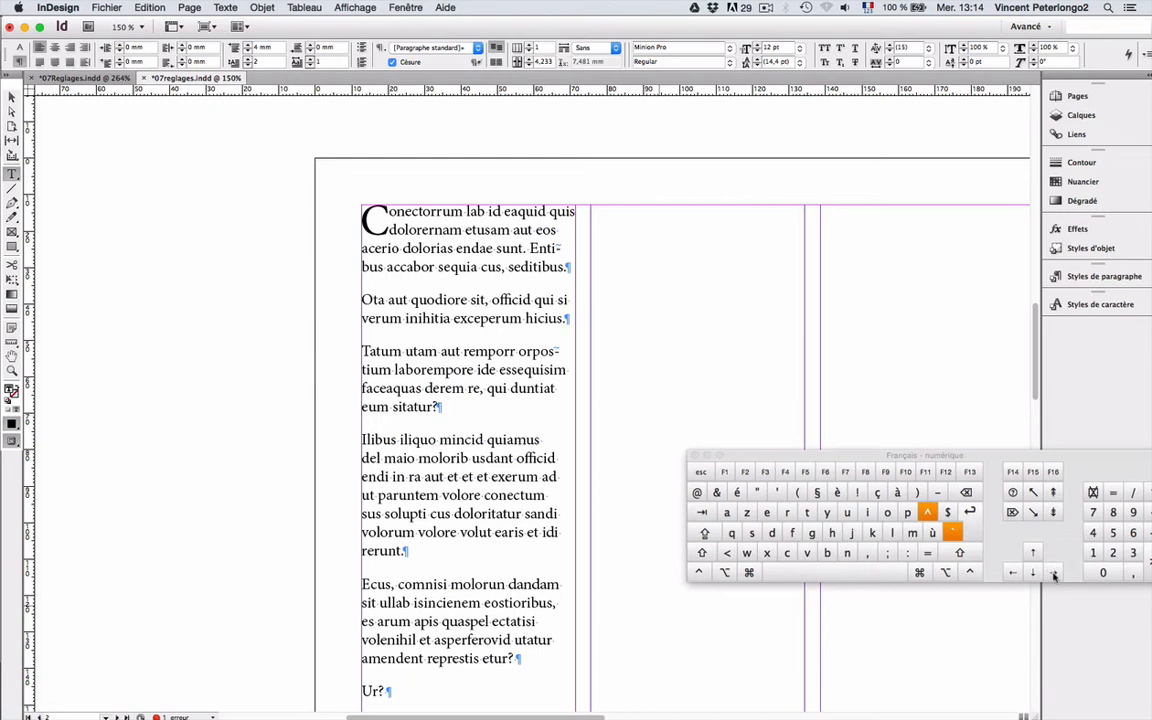
Step: Set the kerning between the drop cap C and the following "o" to 55
drag(911, 565, 675, 530)
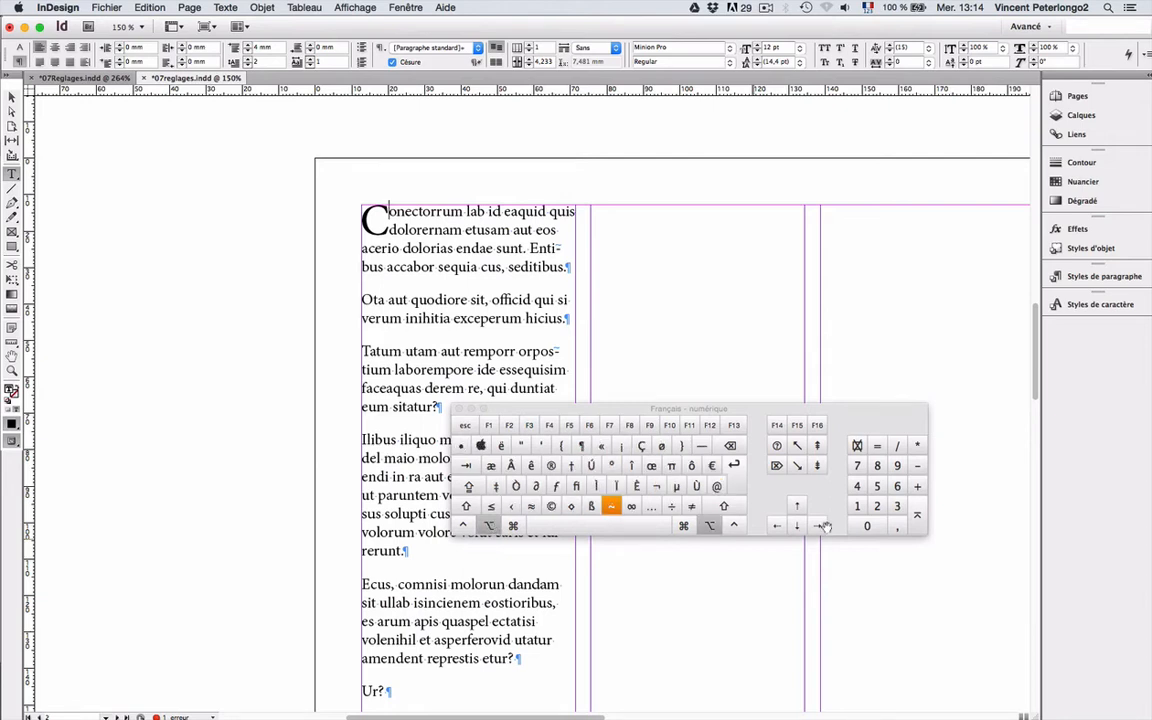
key(alt+Right)
key(alt+Right)
key(alt+Right)
key(alt+Right)
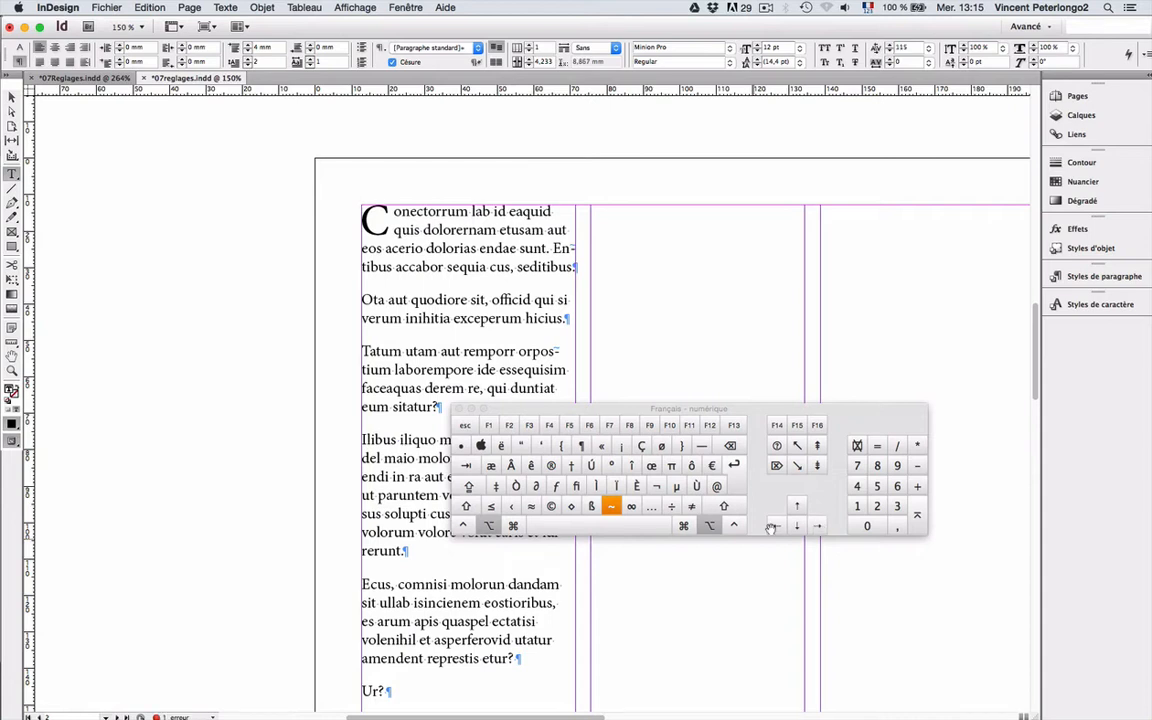
key(alt+Left)
key(alt+Left)
key(alt+Left)
key(alt+Left)
key(alt+Left)
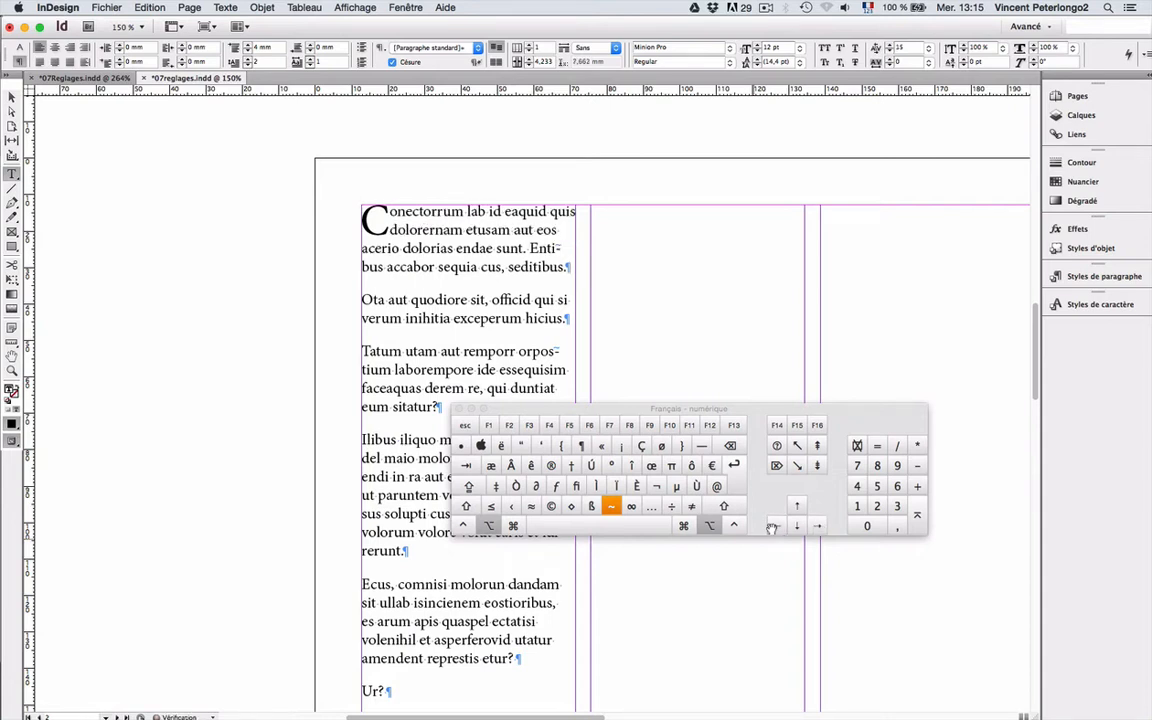
key(alt+Right)
key(alt+Right)
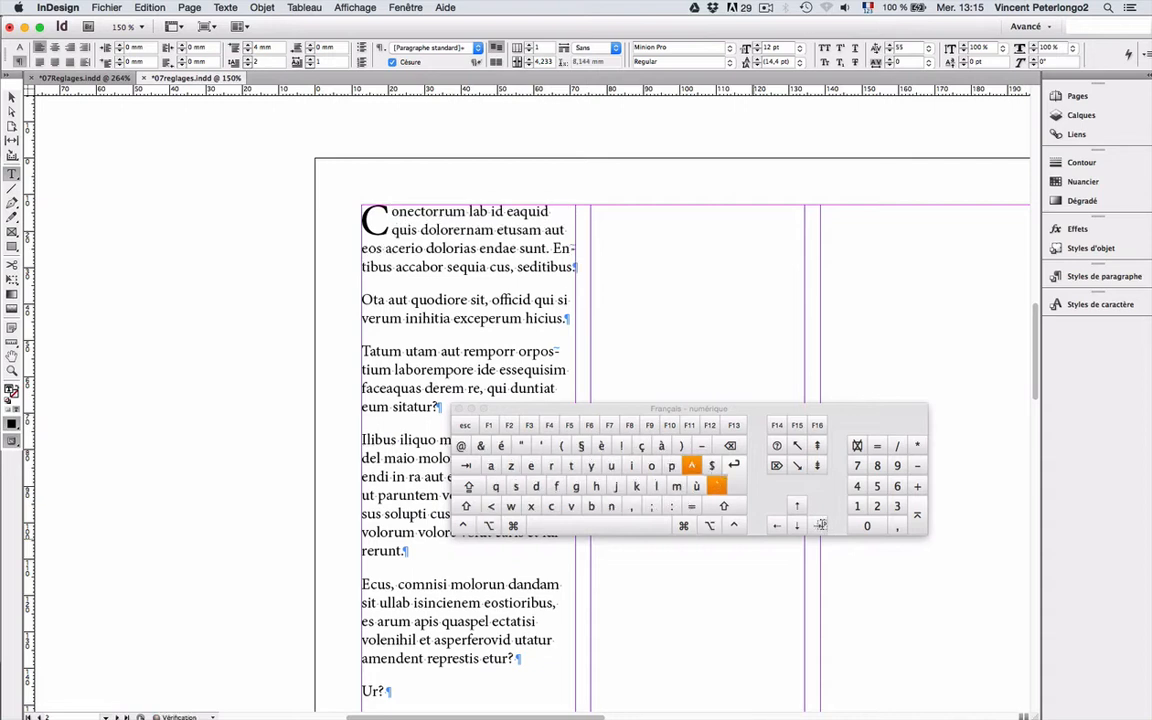
Step: Create a text frame across the second and third columns and enter "Titre" in it
drag(735, 403, 797, 485)
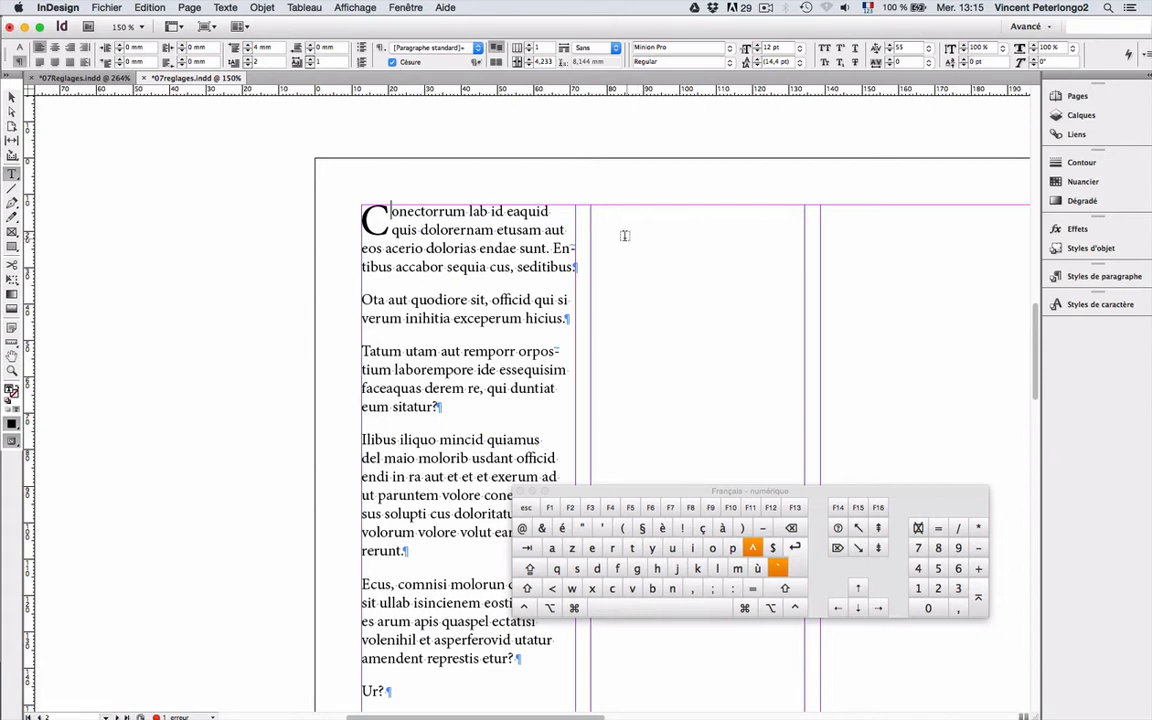
drag(622, 237, 985, 340)
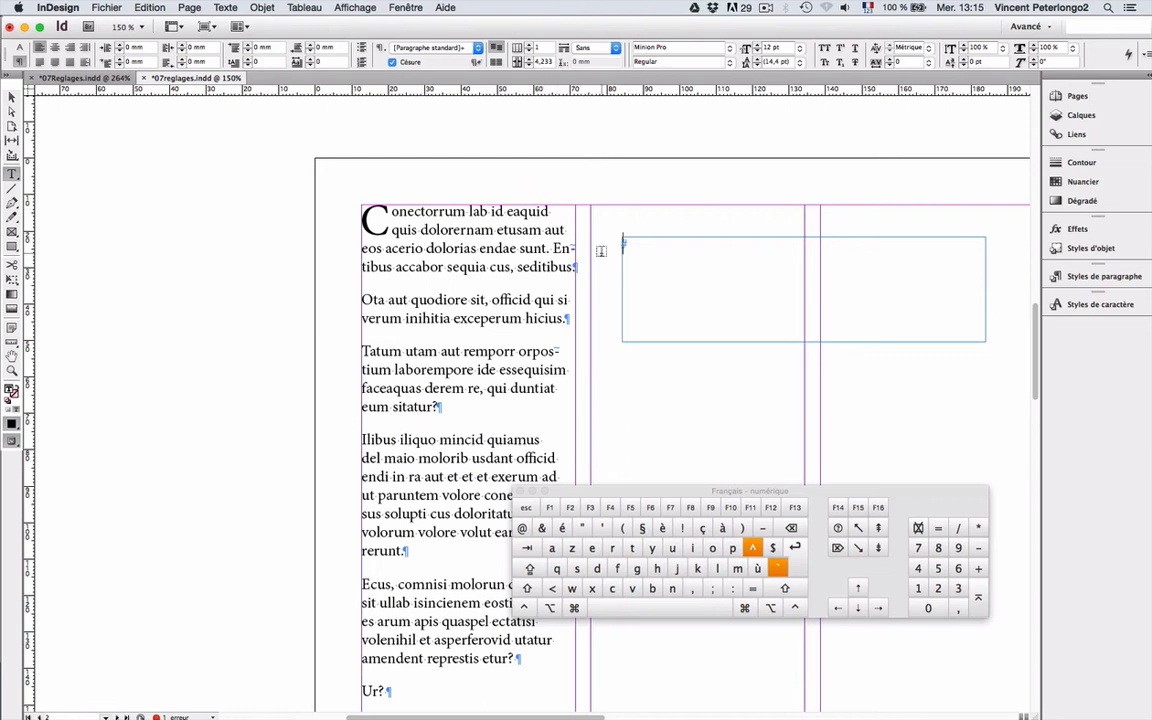
text(Titre)
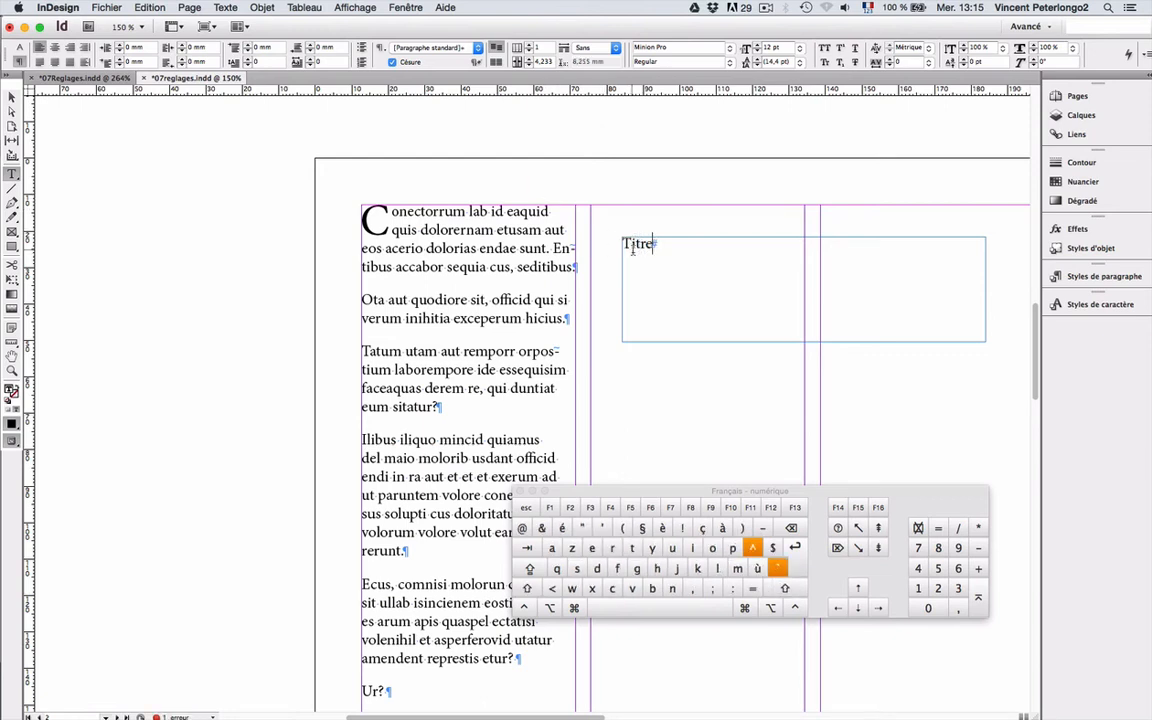
Step: Format the word "Titre" in Minion Pro Bold at 48 pt
key(super+a)
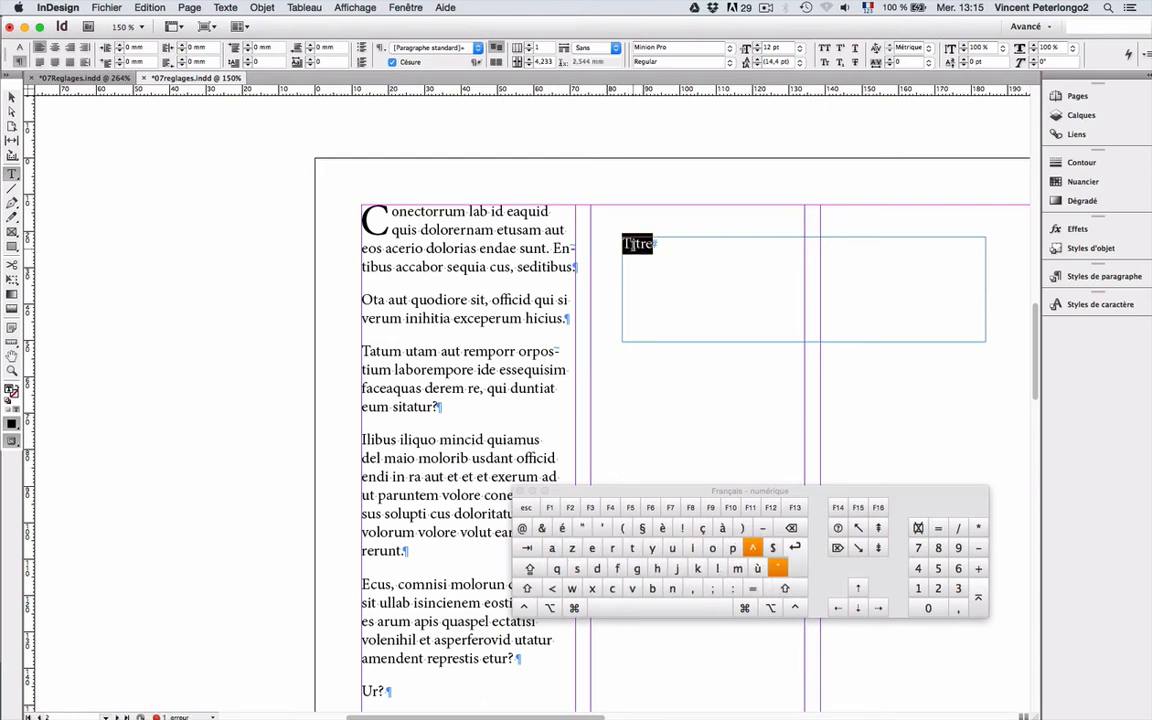
click(19, 47)
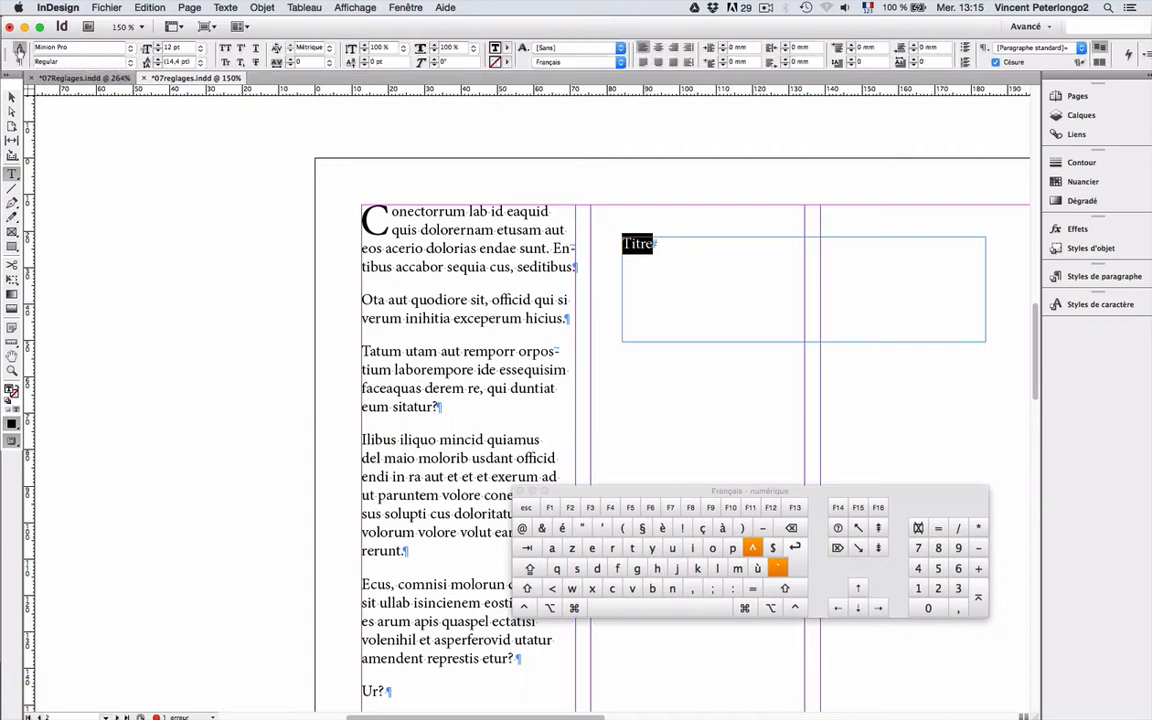
click(201, 49)
click(190, 224)
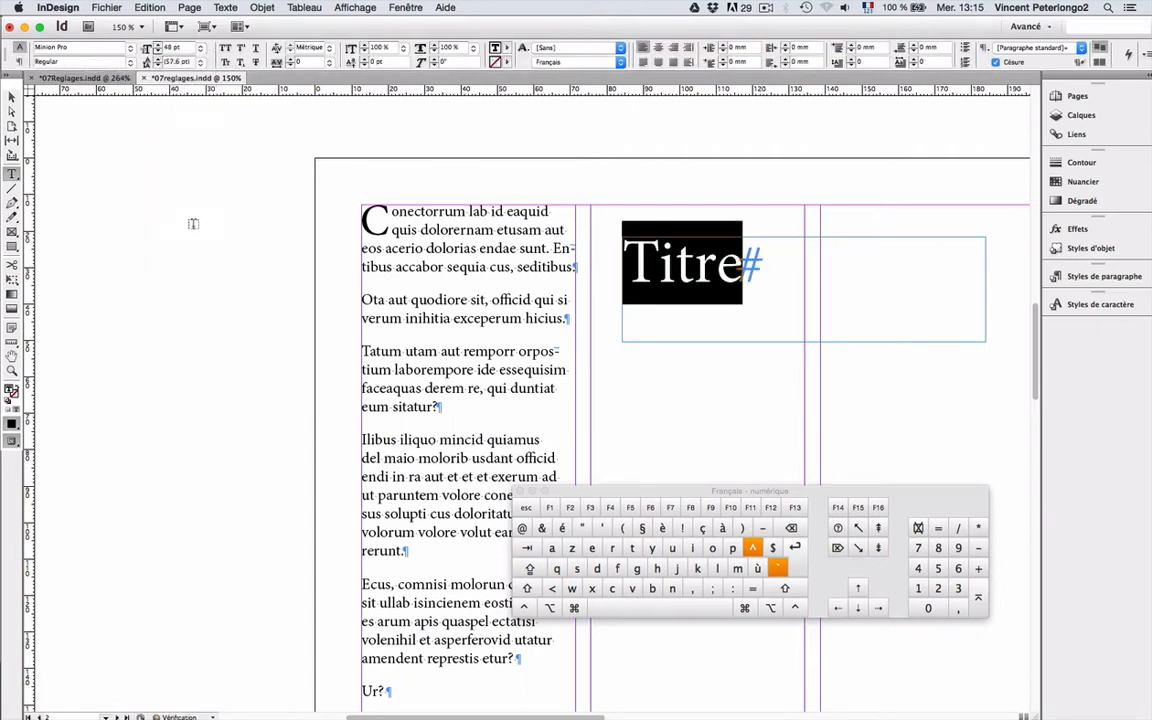
click(130, 61)
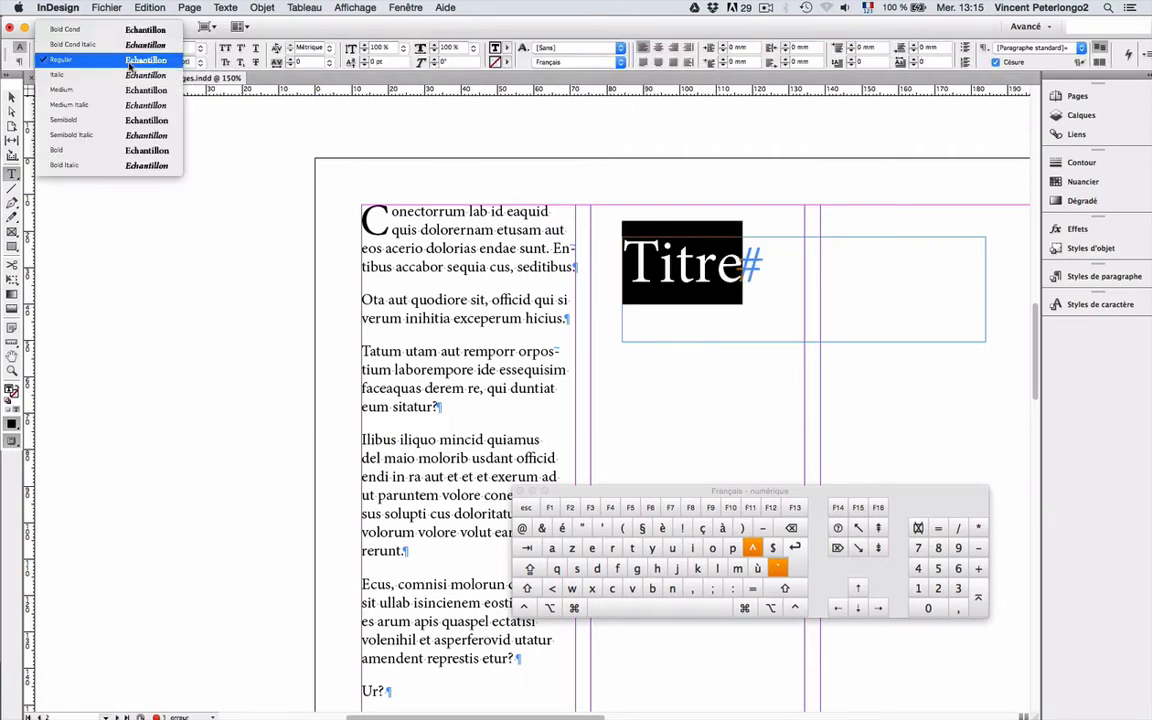
click(118, 141)
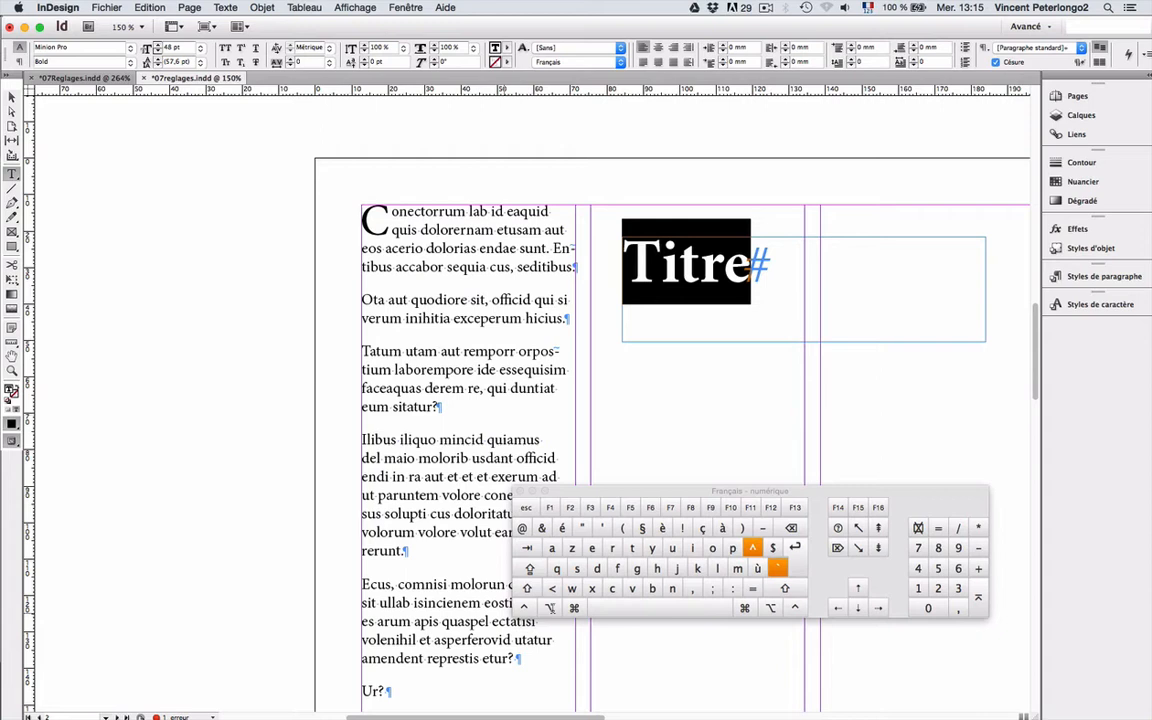
Step: Hide the hidden characters in the document's text
key(alt)
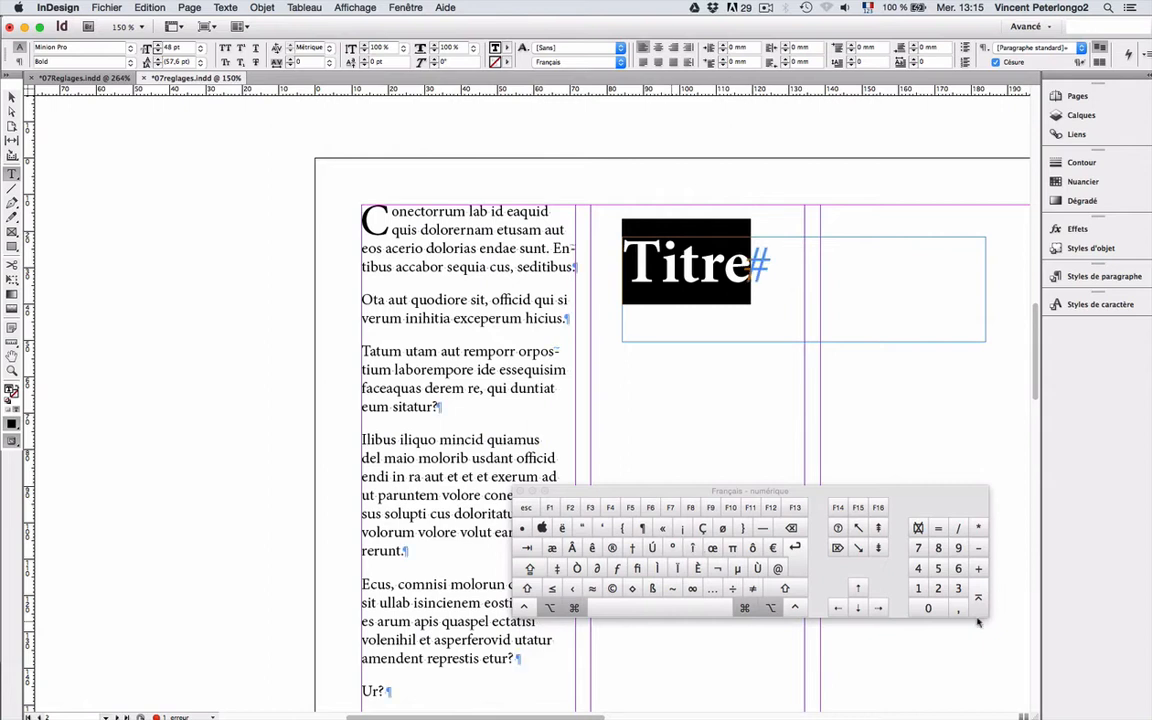
key(alt+super+i)
key(alt+super+i)
key(alt+super+i)
key(alt+super+i)
key(alt+super+i)
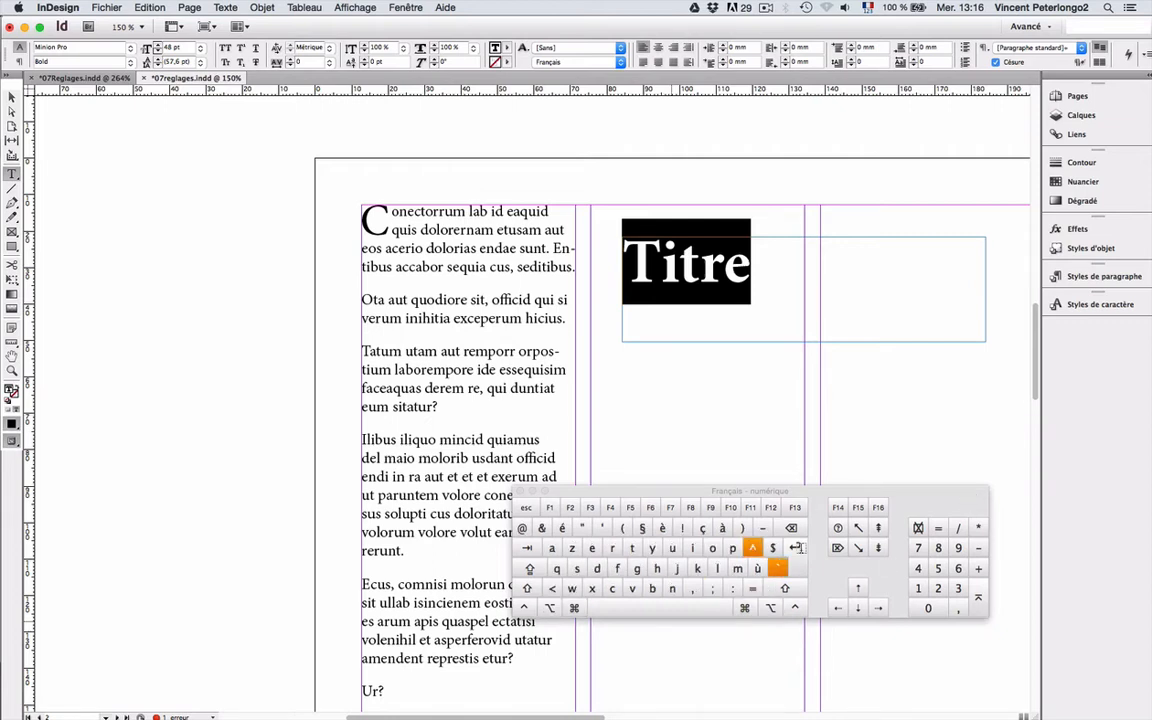
Step: Place the insertion point between the "i" and "t" of "Titre" and widen the kerning to 40
key(Right)
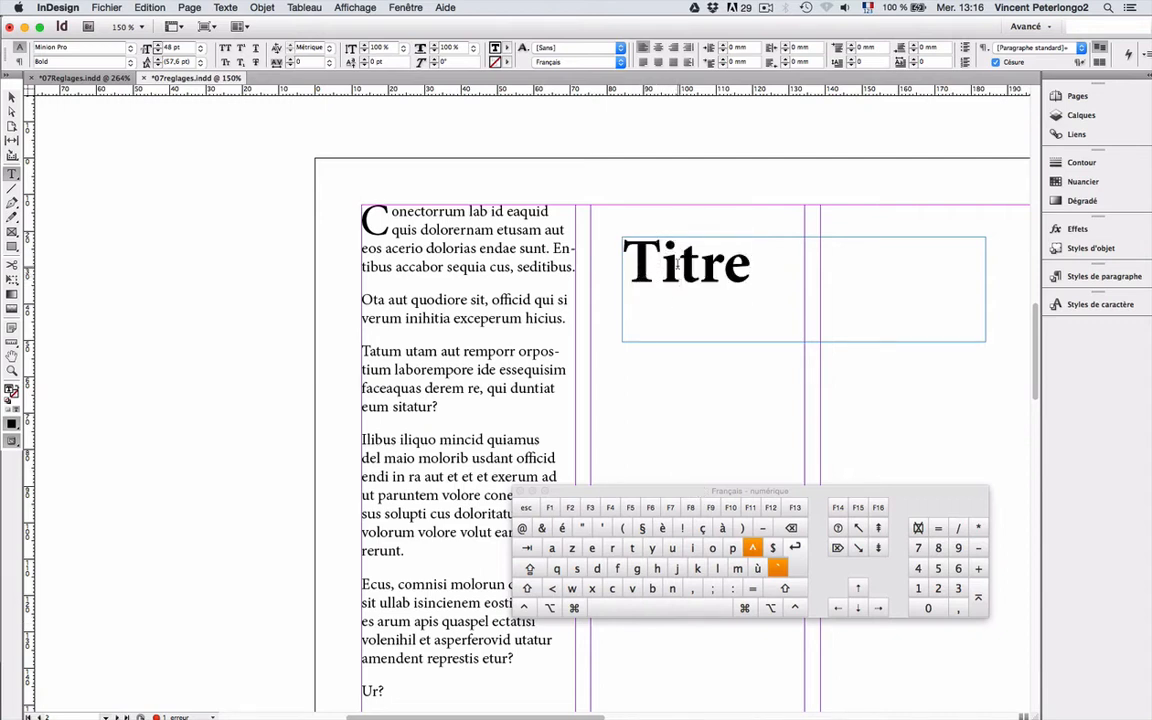
click(677, 264)
click(290, 46)
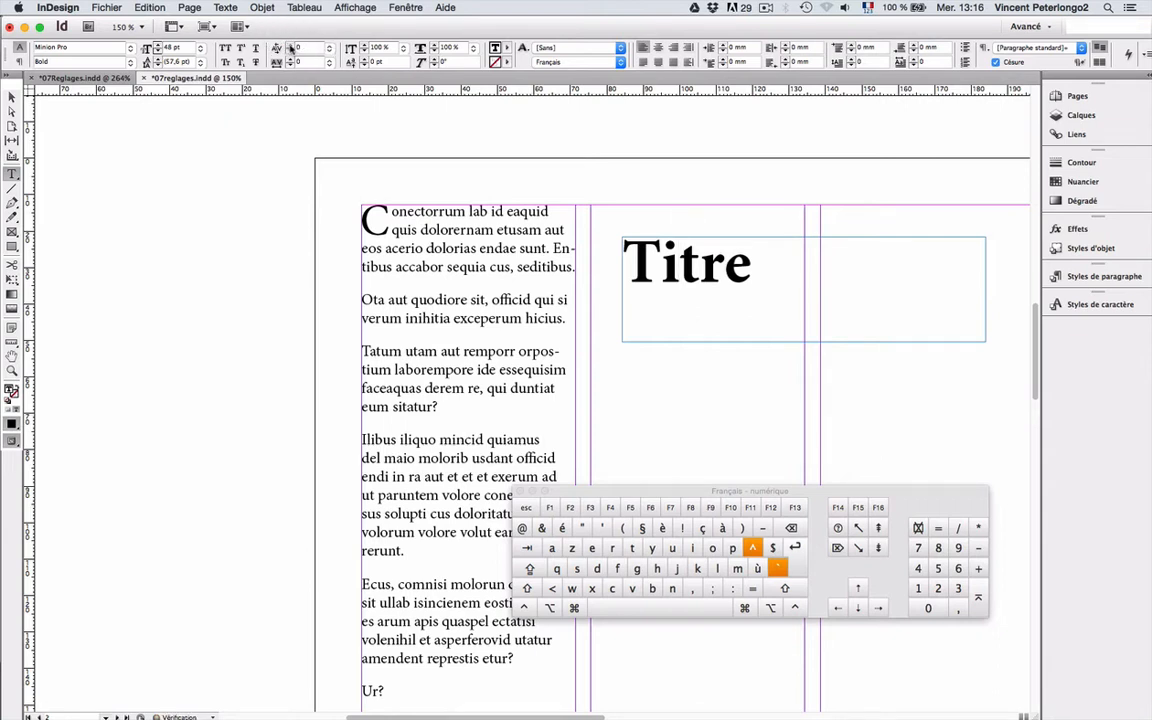
click(290, 46)
click(290, 46)
click(290, 46)
click(290, 46)
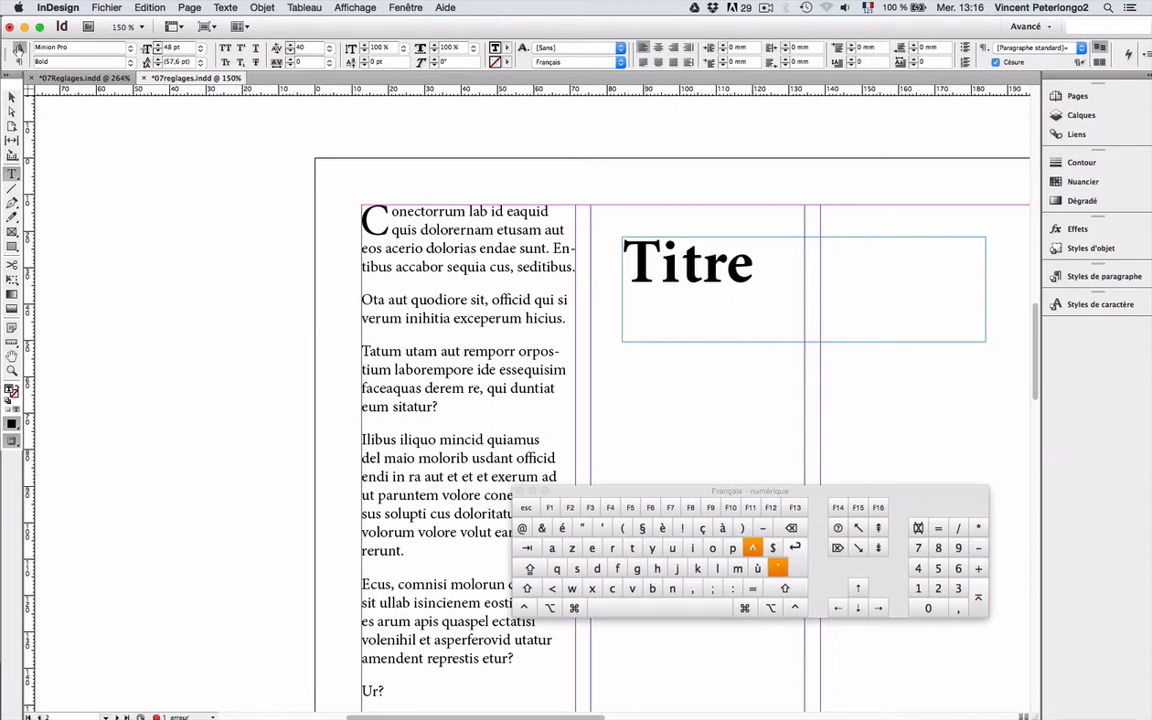
Step: Try kerning values of 0, 20 and 100 between the "i" and "t" of "Titre"
click(290, 51)
click(290, 51)
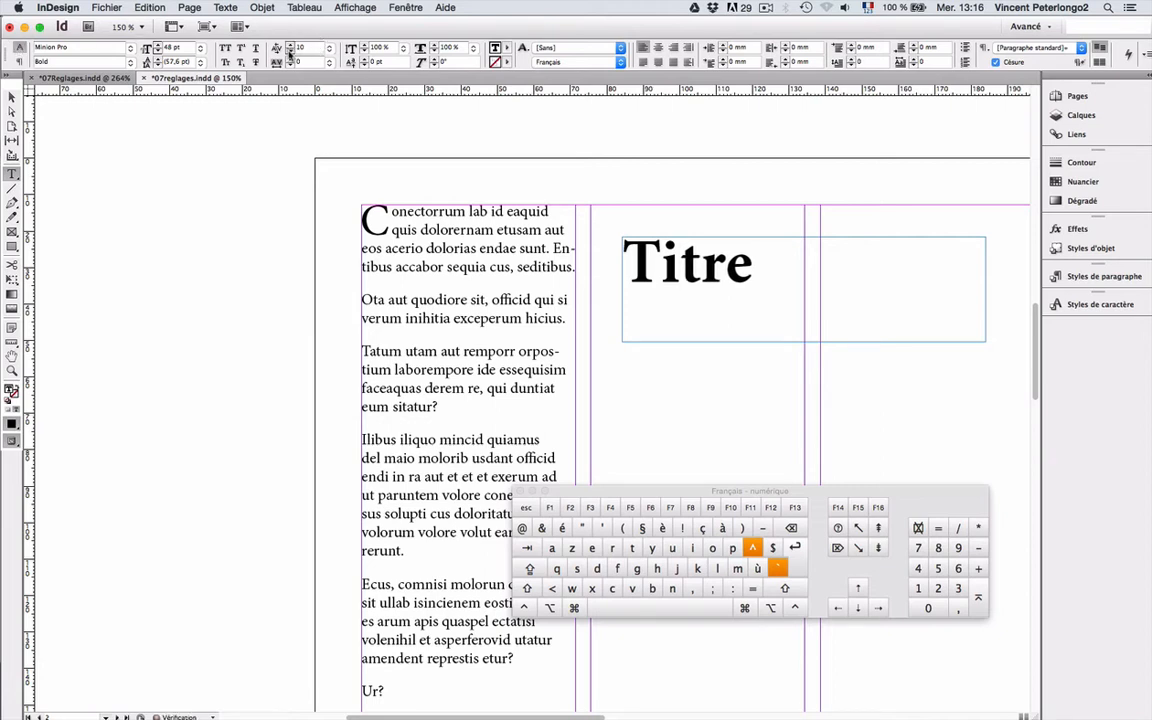
click(290, 51)
click(290, 51)
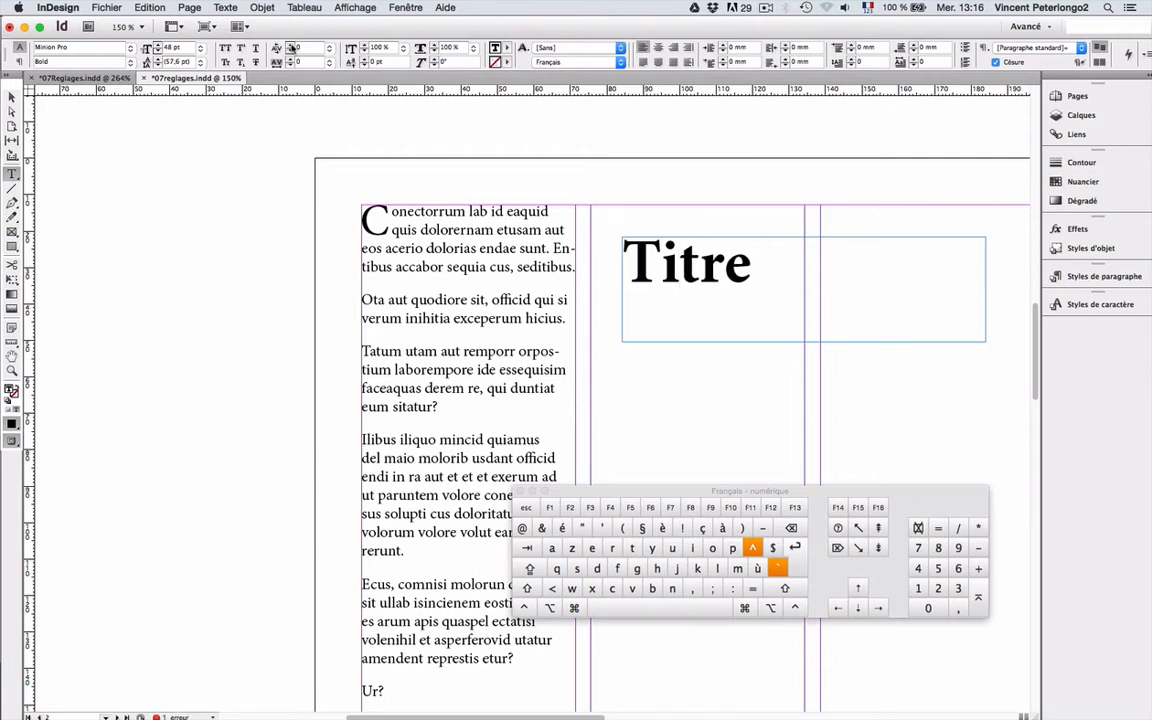
click(290, 46)
click(290, 46)
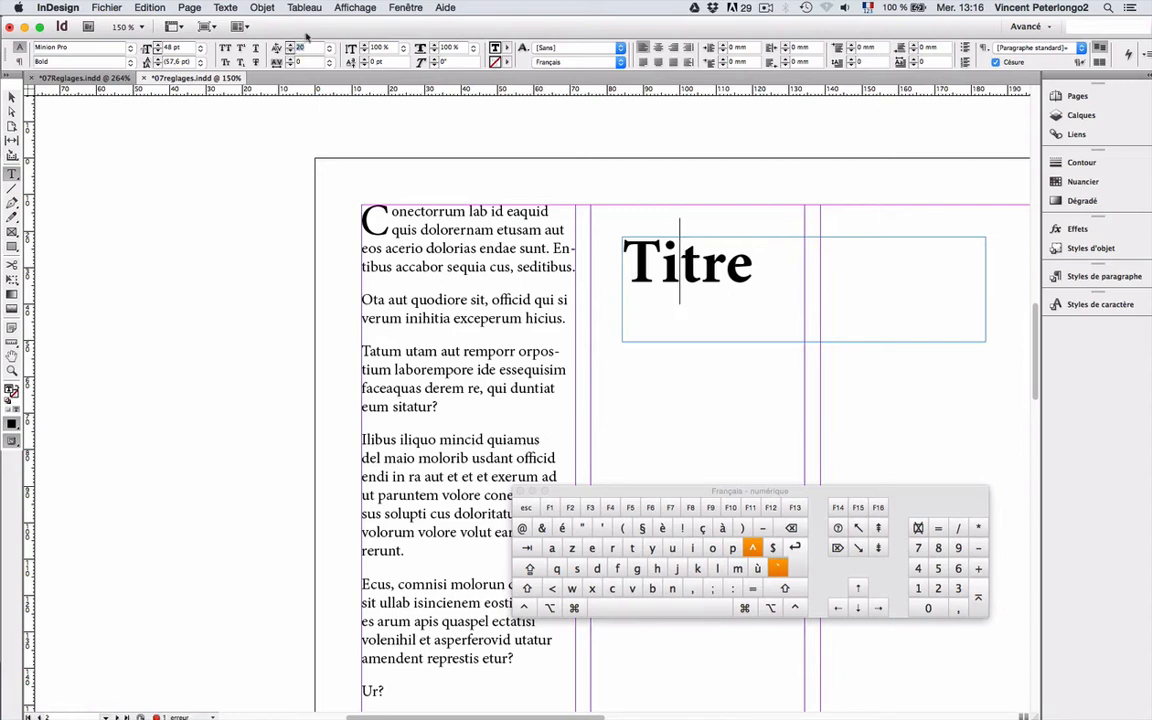
key(alt+Right)
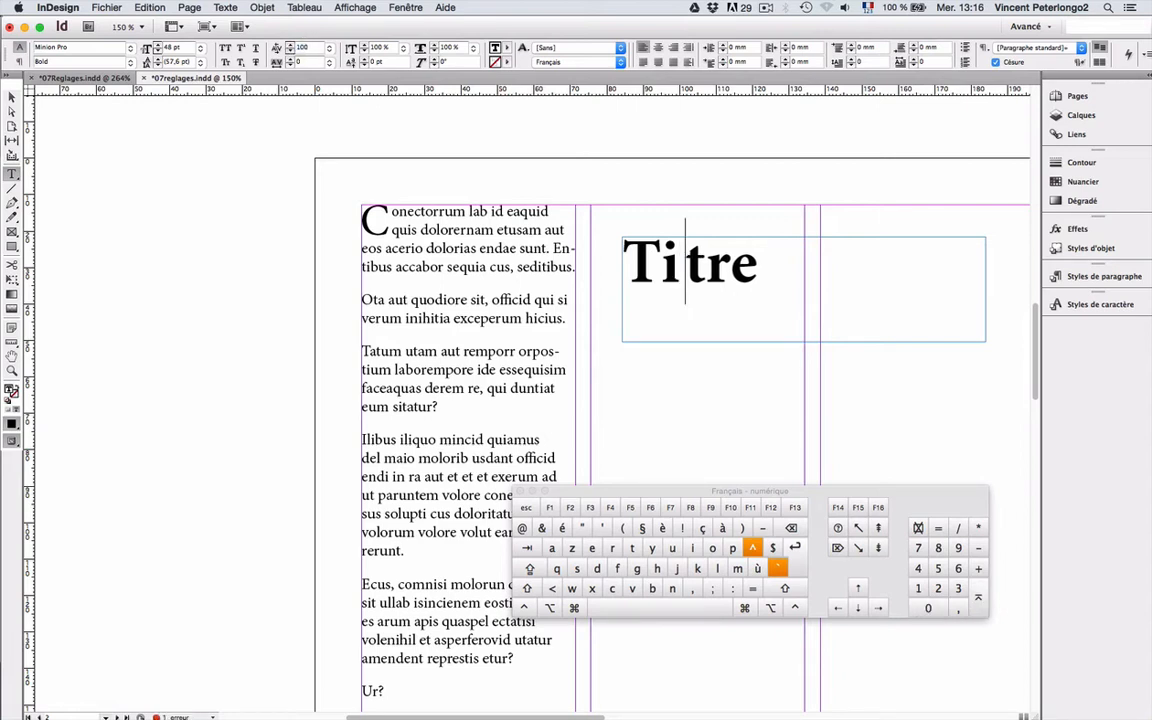
Step: Reset the kerning between the "i" and "t" of "Titre" to 0 and tighten it to -25
click(330, 48)
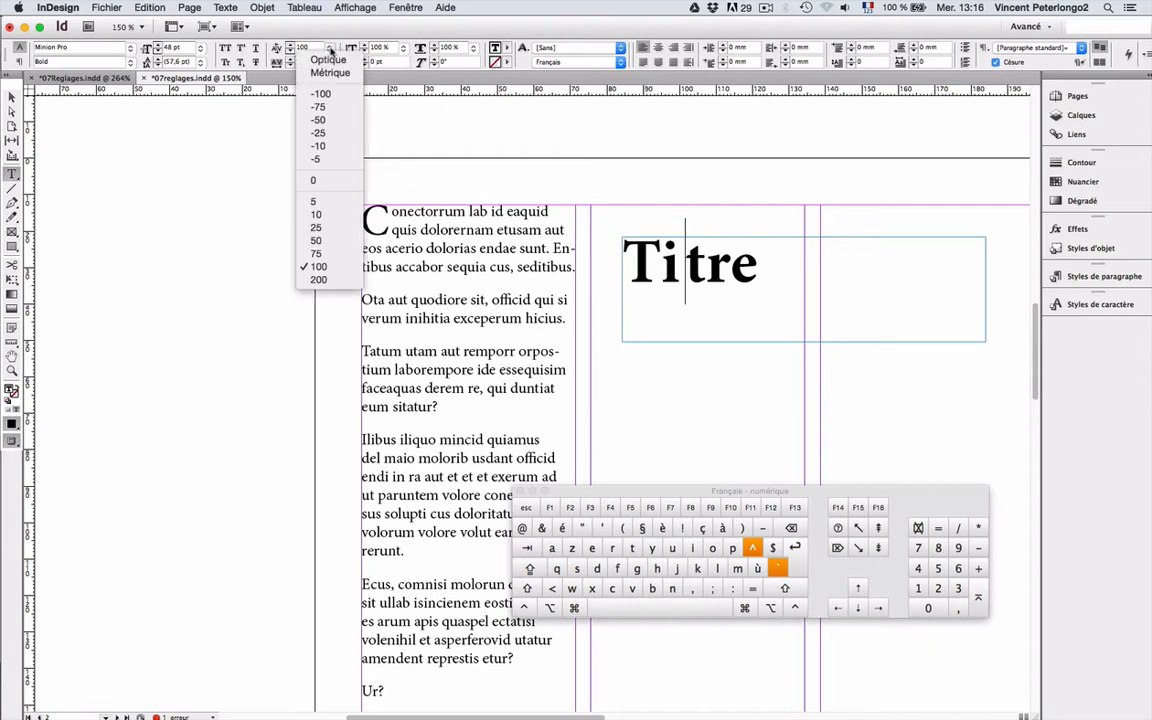
click(321, 183)
click(330, 48)
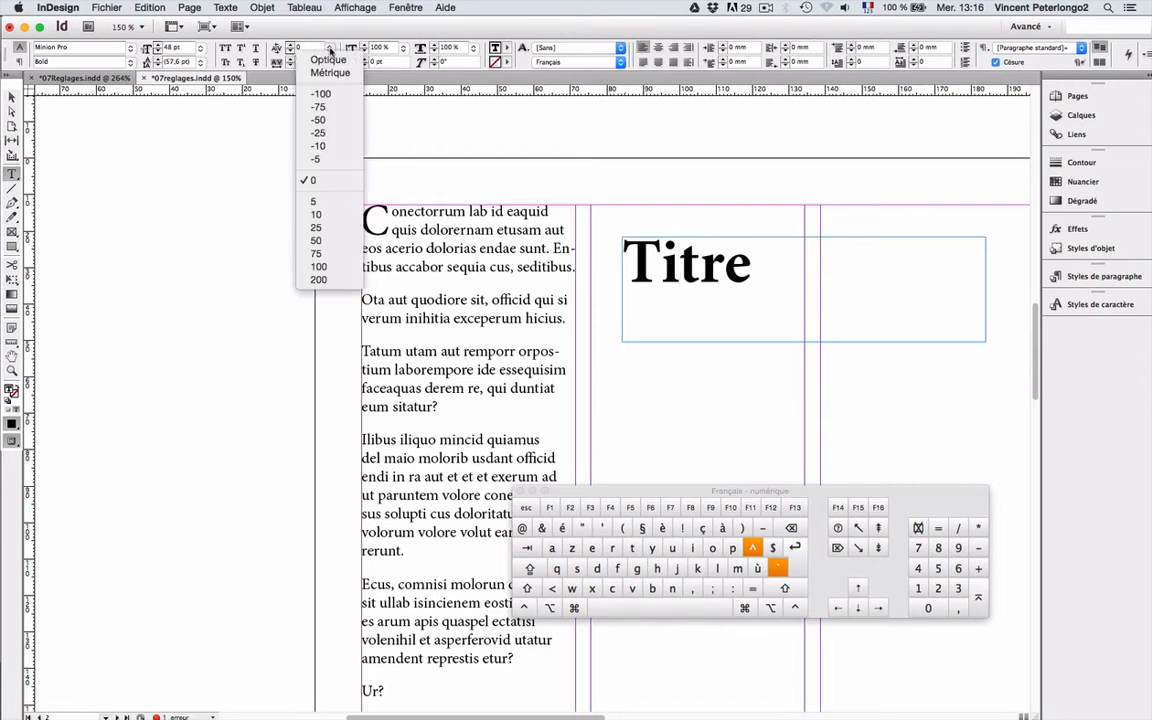
click(322, 134)
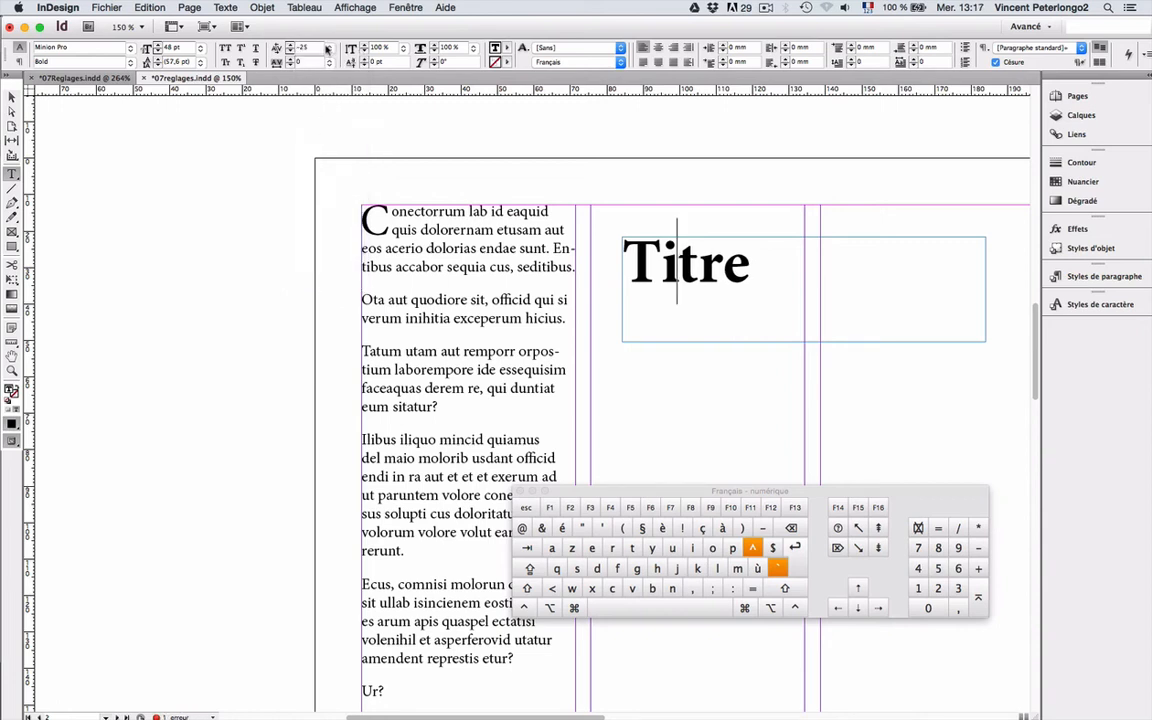
Step: Reset the kerning between the "i" and "t" of "Titre" to 0 and widen it in increments to 40
click(330, 48)
click(314, 180)
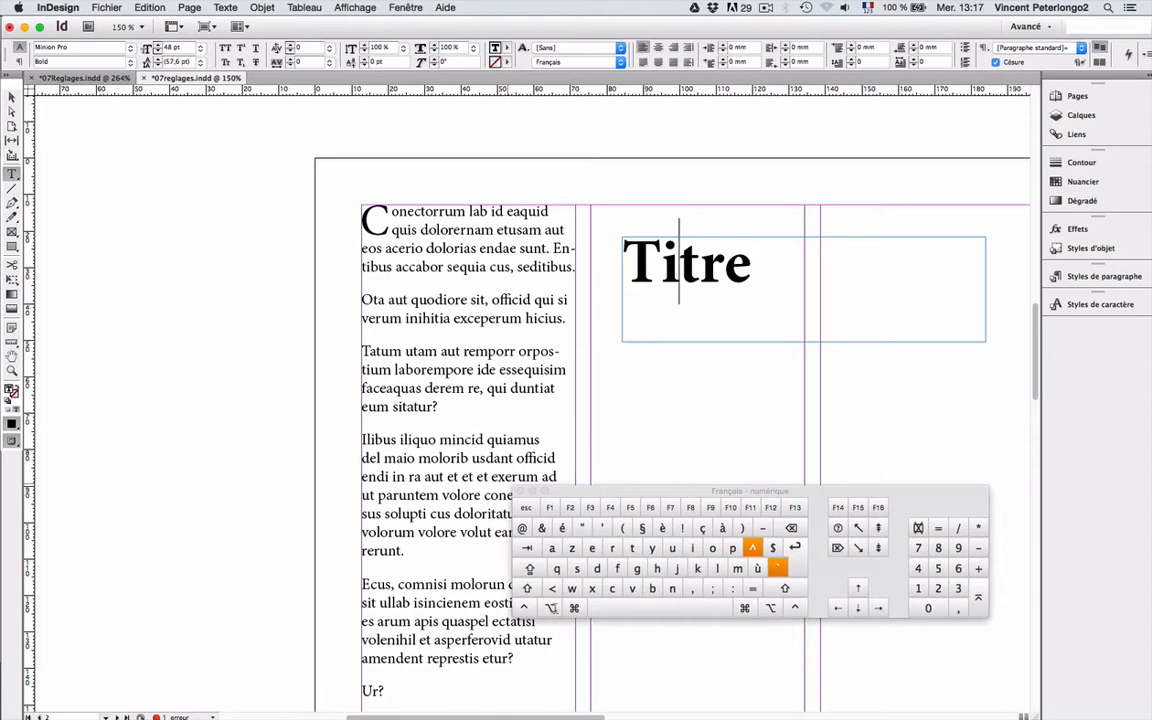
click(555, 608)
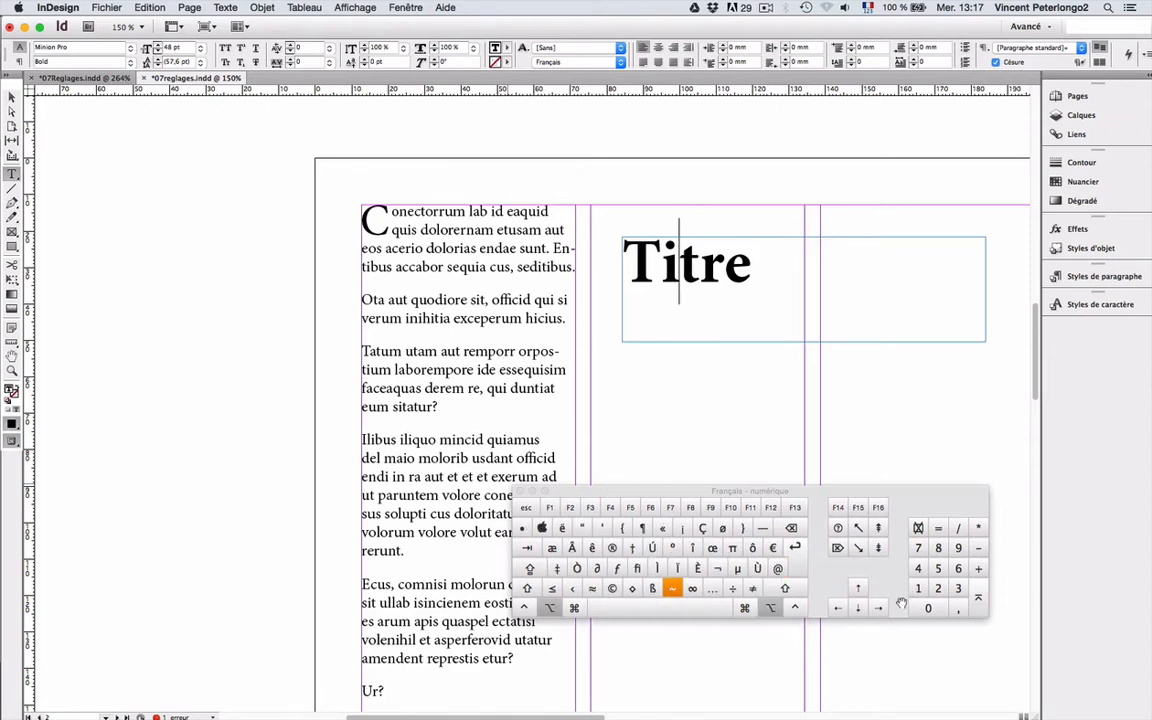
key(alt+Right)
key(alt+Right)
key(alt+Left)
key(alt+Left)
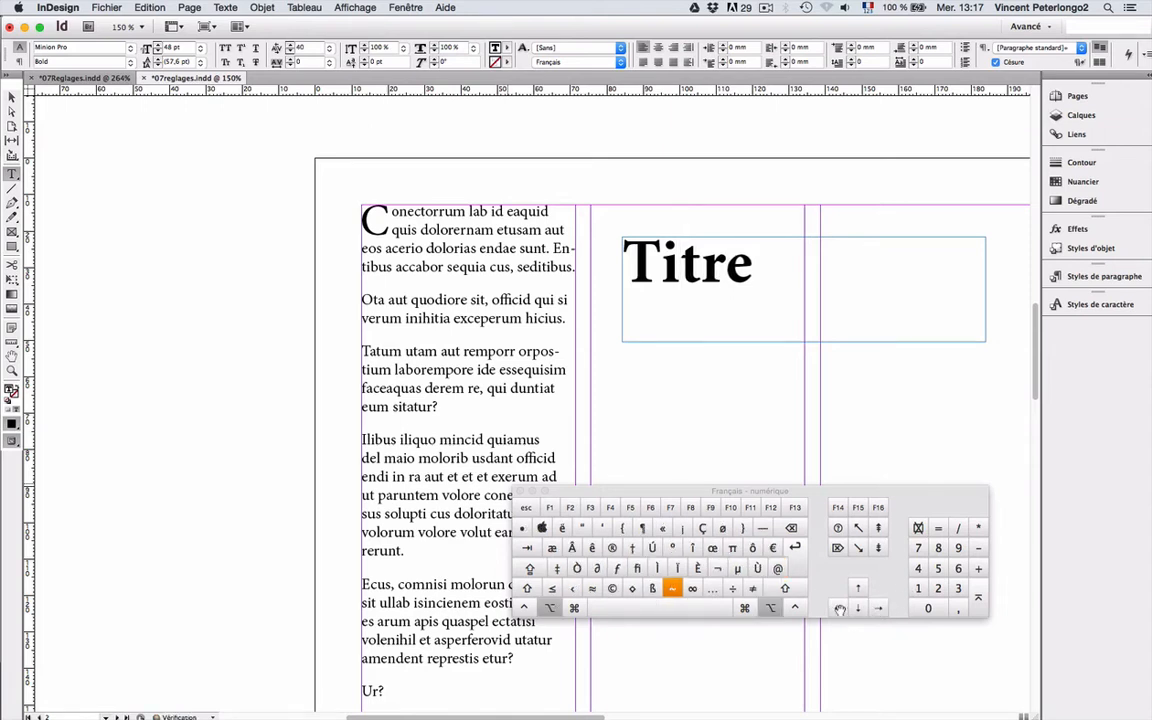
key(alt+Right)
key(alt+Right)
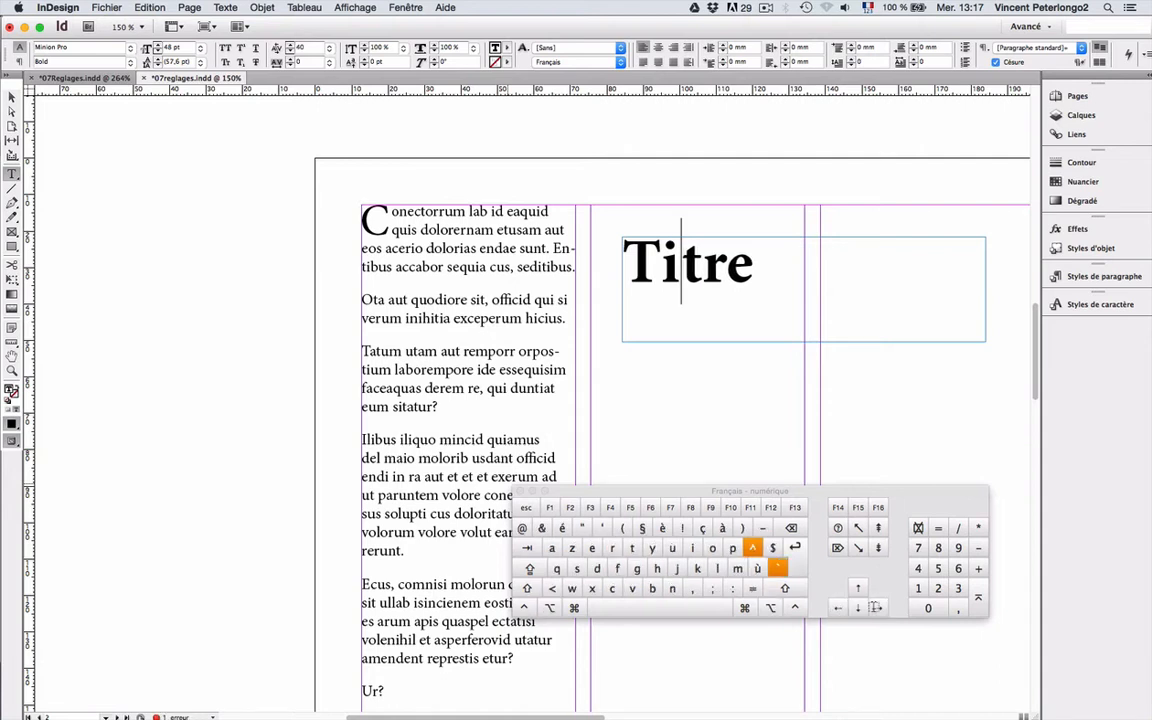
Step: Widen the kerning between the "t" and "r" of "Titre" and set it to 12 between the "r" and "e"
key(Right)
key(Right)
key(Right)
key(Right)
key(Left)
key(Left)
key(Left)
key(Right)
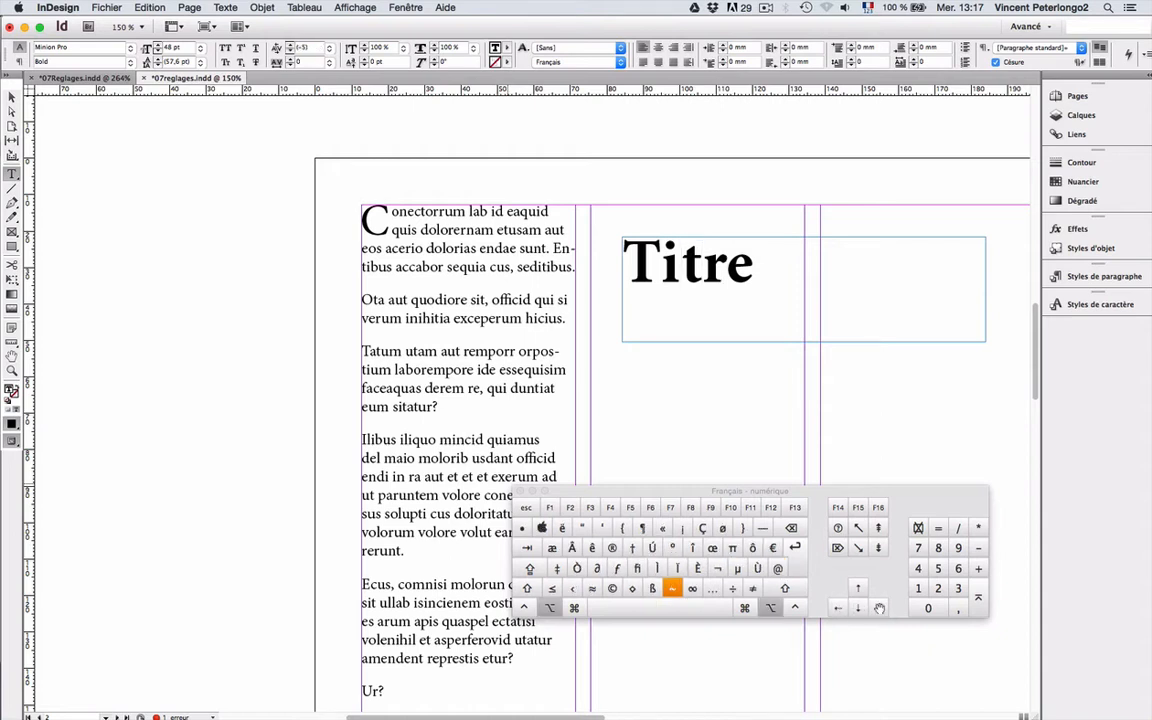
key(alt+Right)
key(alt+Right)
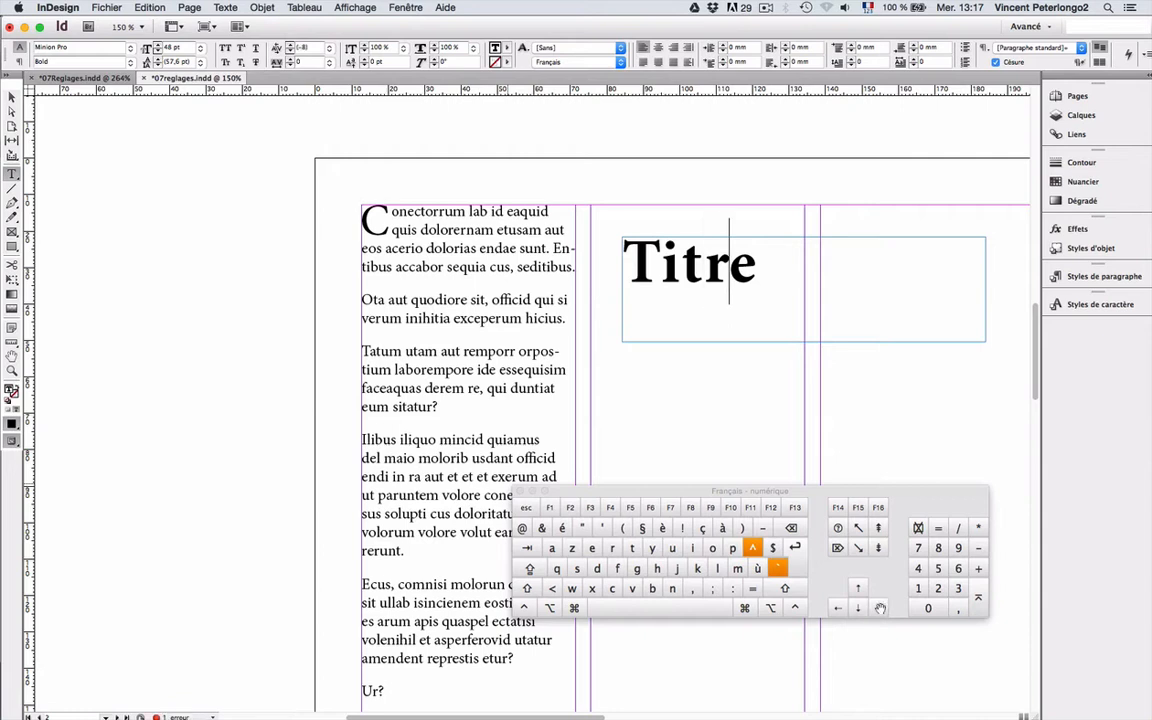
Step: Tighten the kerning in "Titre" pair by pair, to -8 between the "r" and "e" and -36 between the "T" and "i"
key(alt+Left)
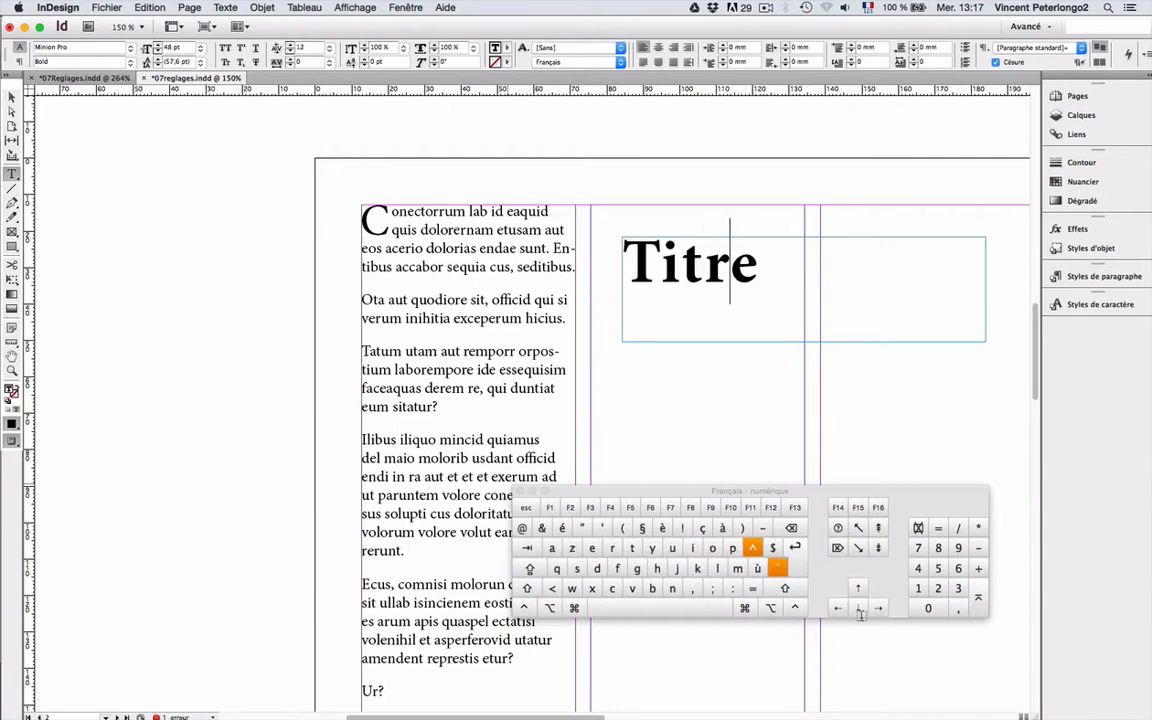
key(Left)
key(Left)
key(Left)
key(alt+Left)
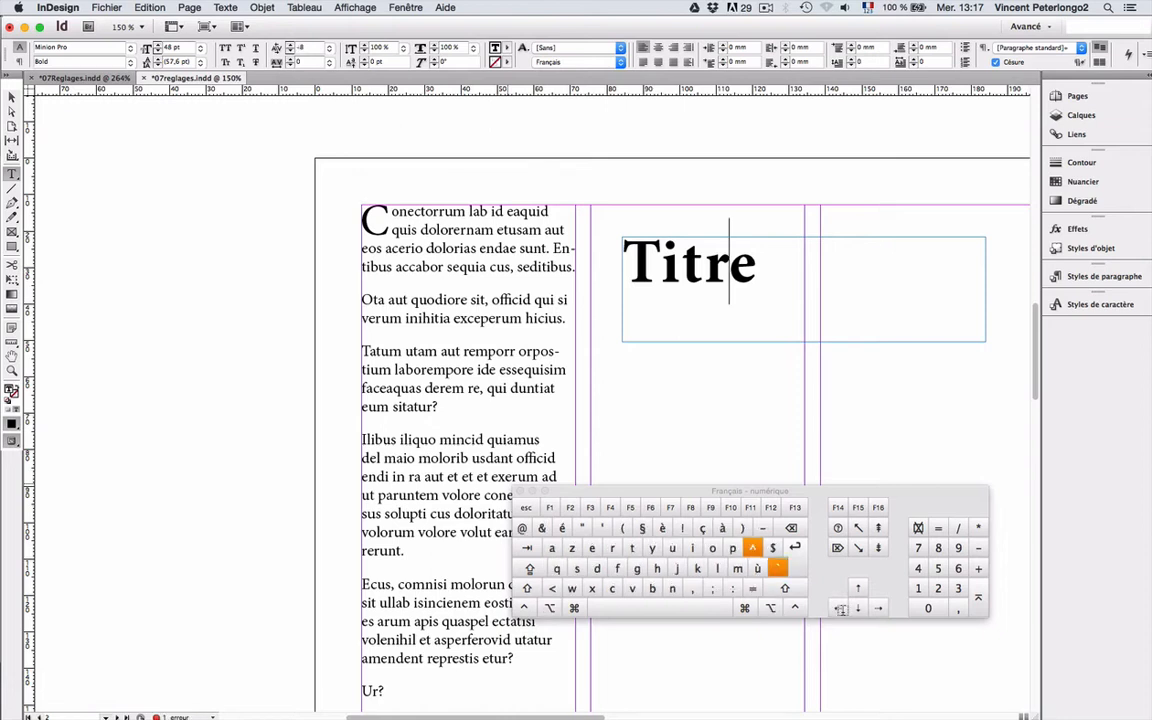
key(Left)
key(alt+Left)
key(Left)
key(Left)
key(alt+Left)
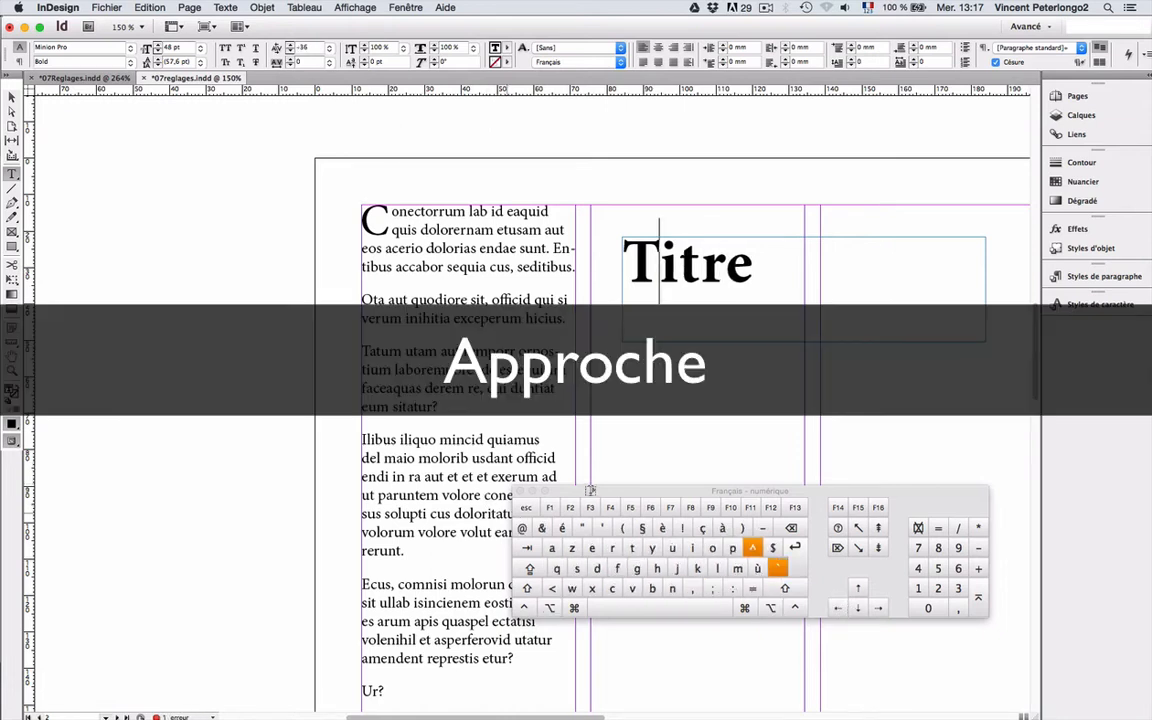
Step: Select all of the body text in the first column's text frame
scroll(585, 497, down, 3)
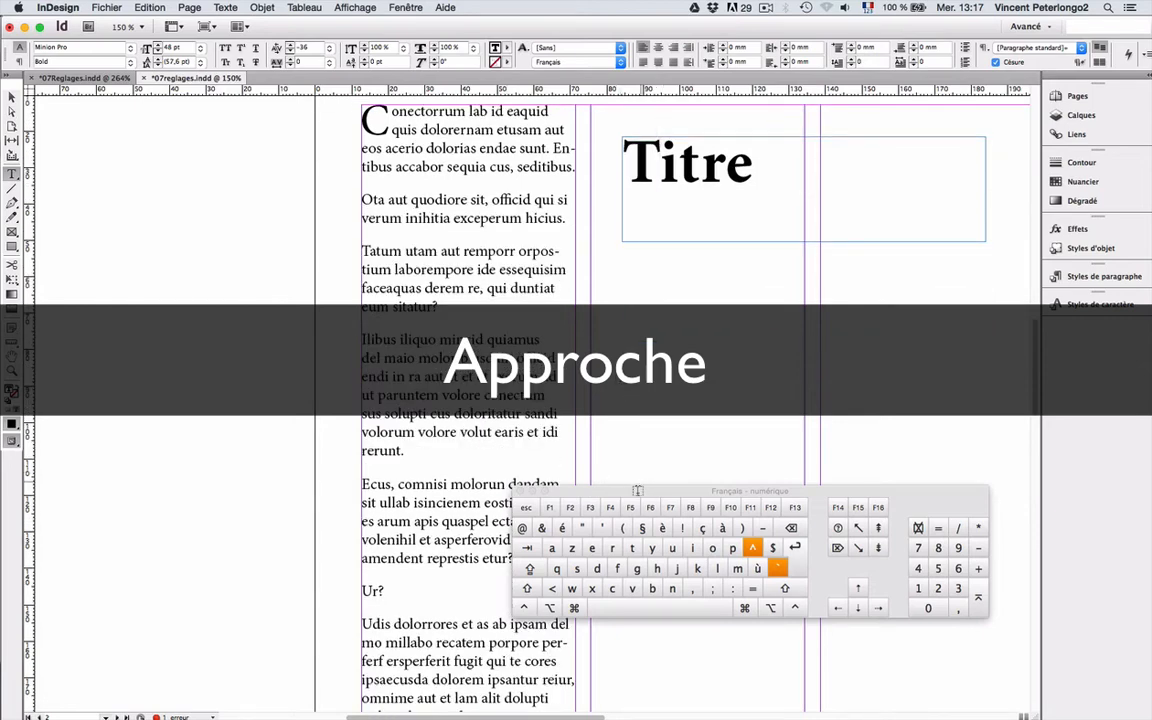
drag(637, 491, 742, 476)
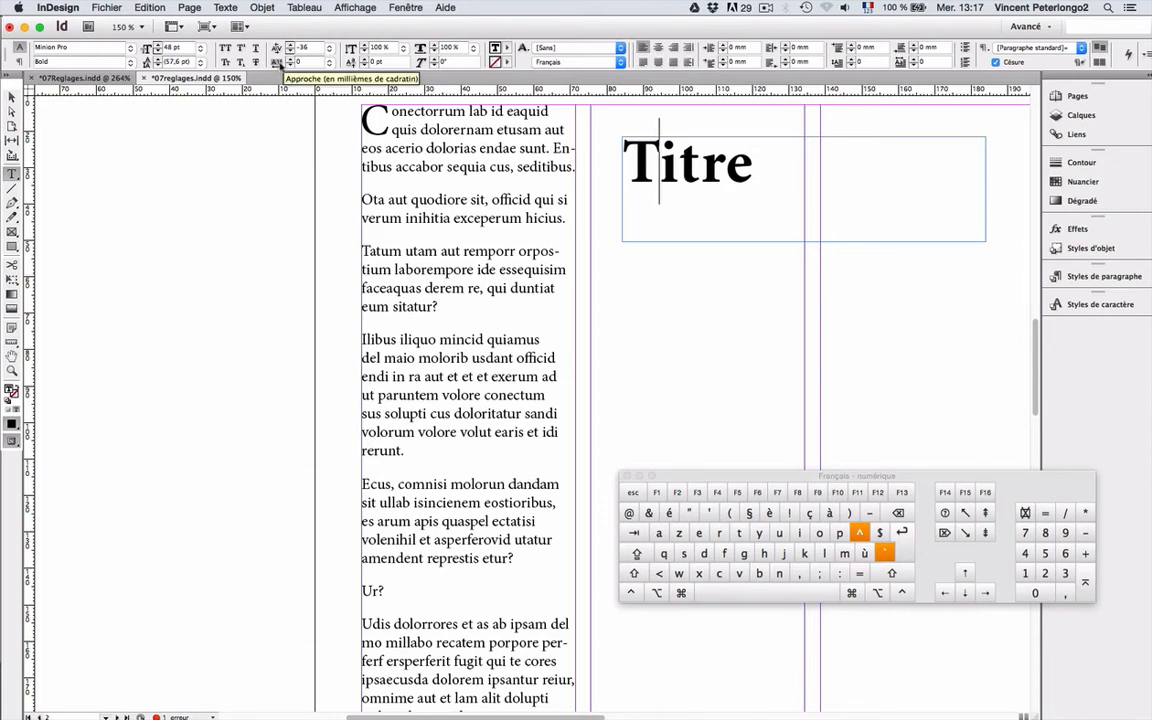
click(409, 376)
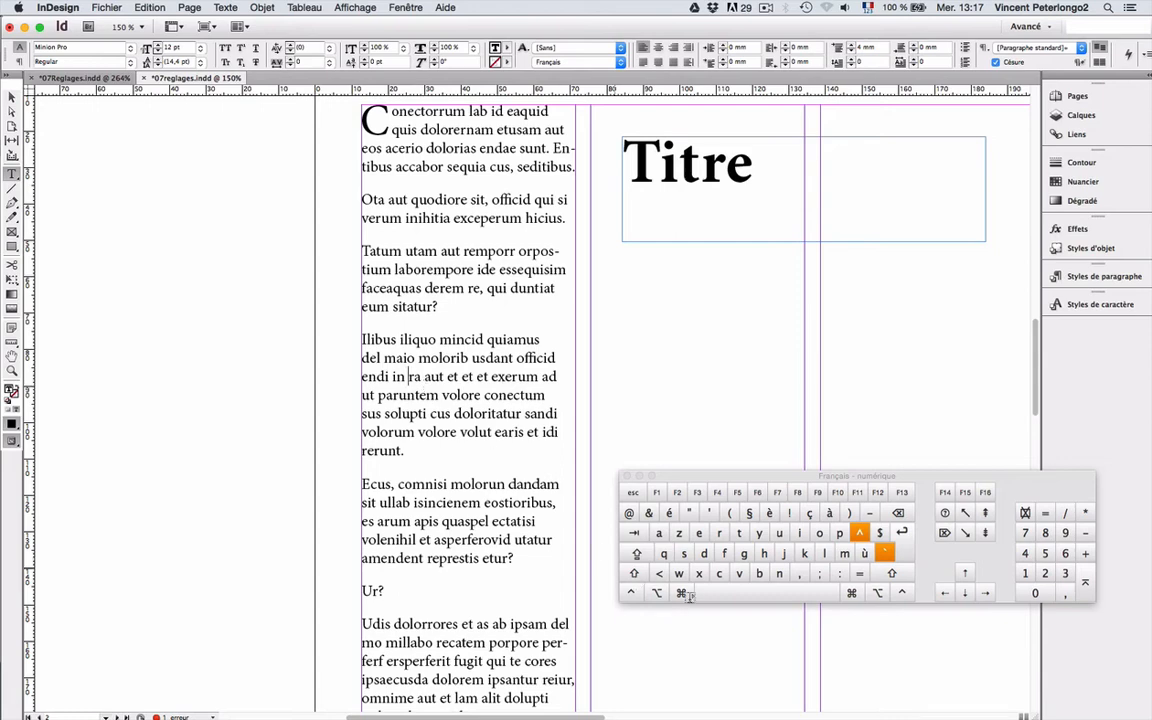
key(super+a)
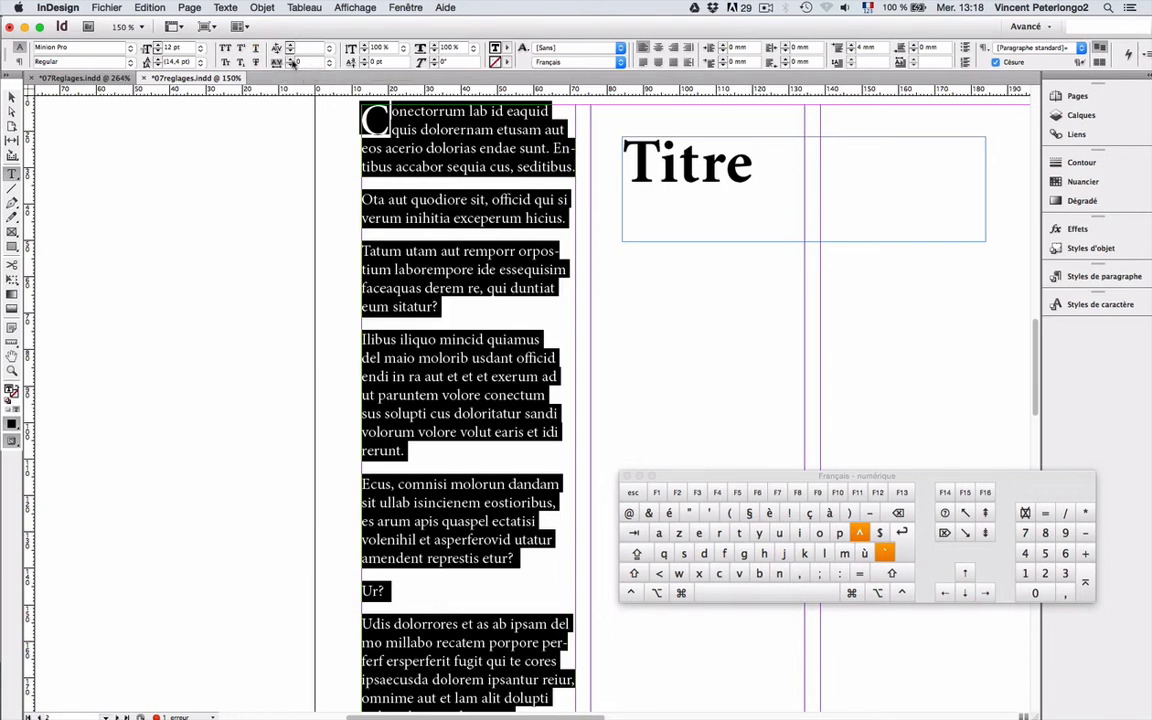
Step: Try wider tracking on the selected body text, raising it past 50 and bringing it back to 0
click(290, 60)
click(290, 60)
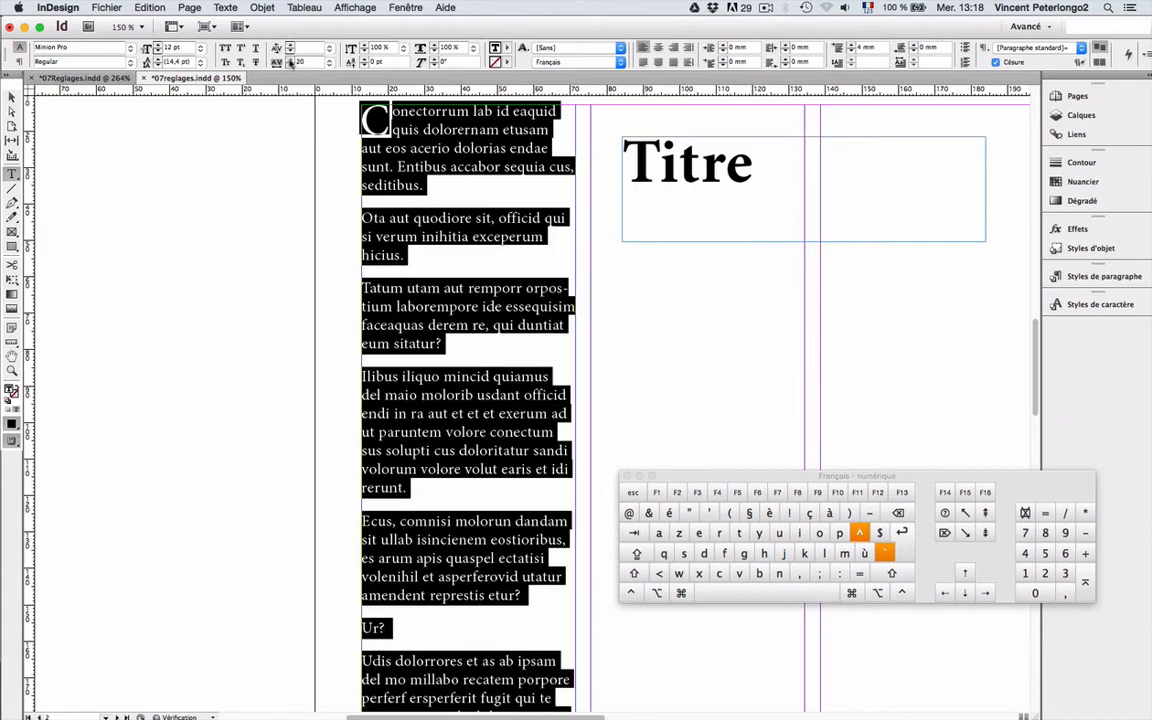
click(290, 60)
click(290, 60)
click(290, 60)
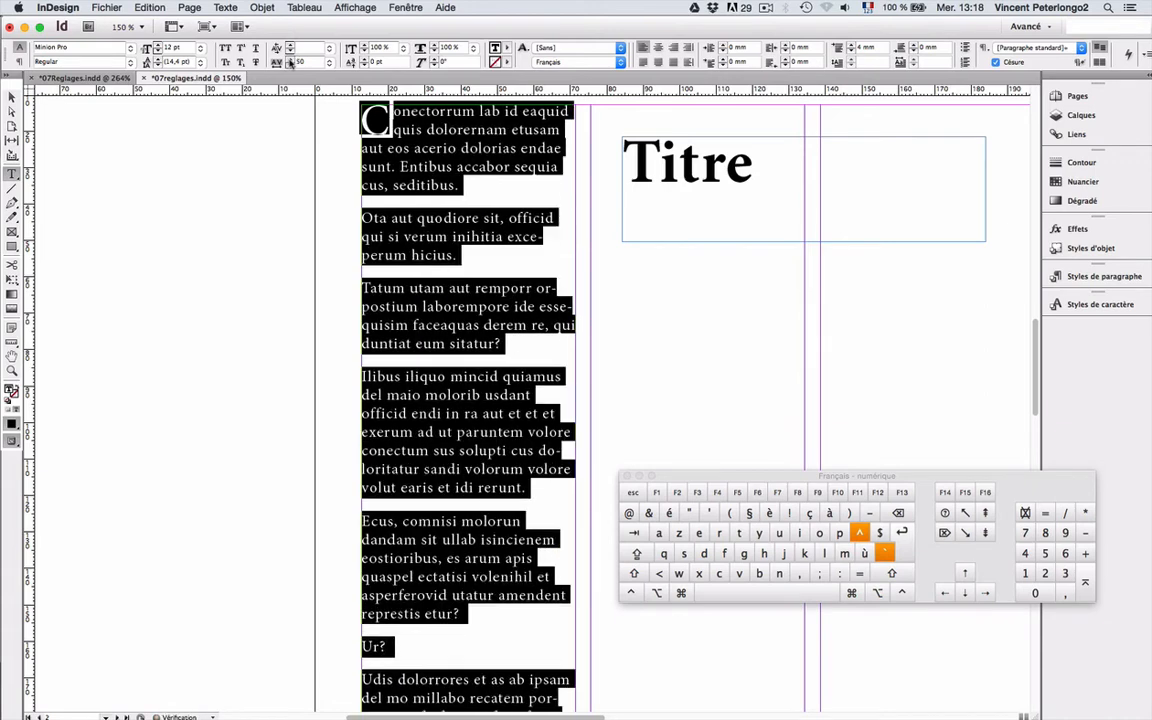
click(290, 60)
click(290, 65)
click(290, 65)
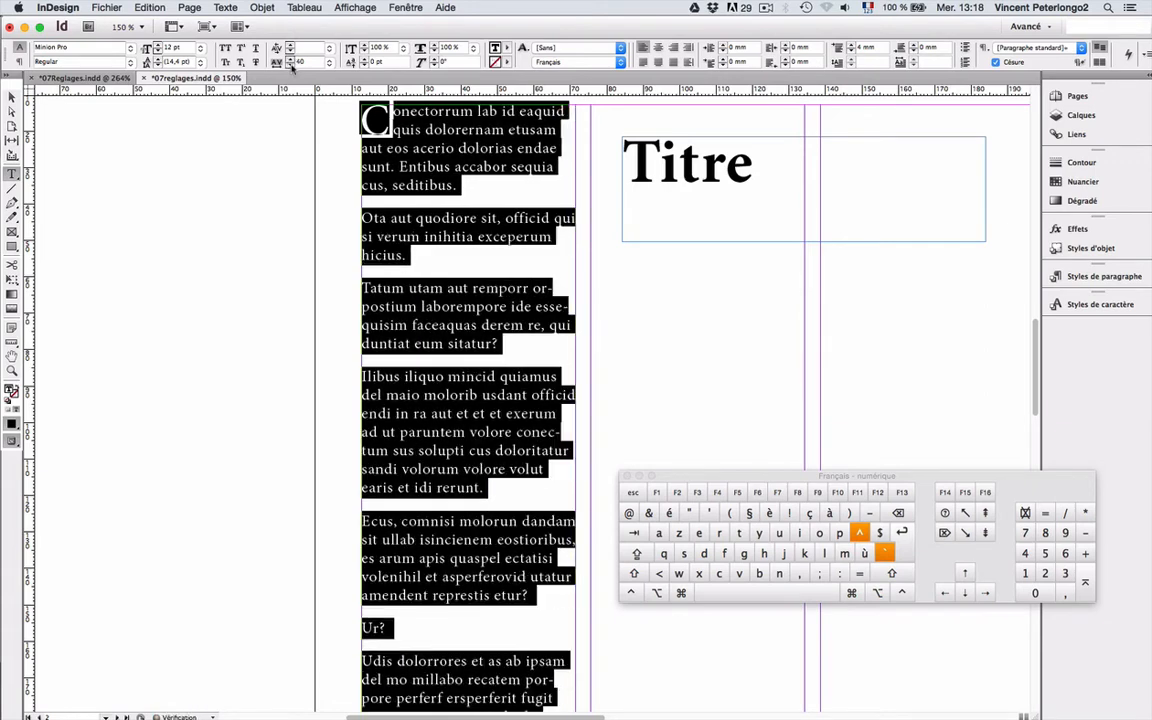
click(290, 65)
click(290, 65)
click(290, 65)
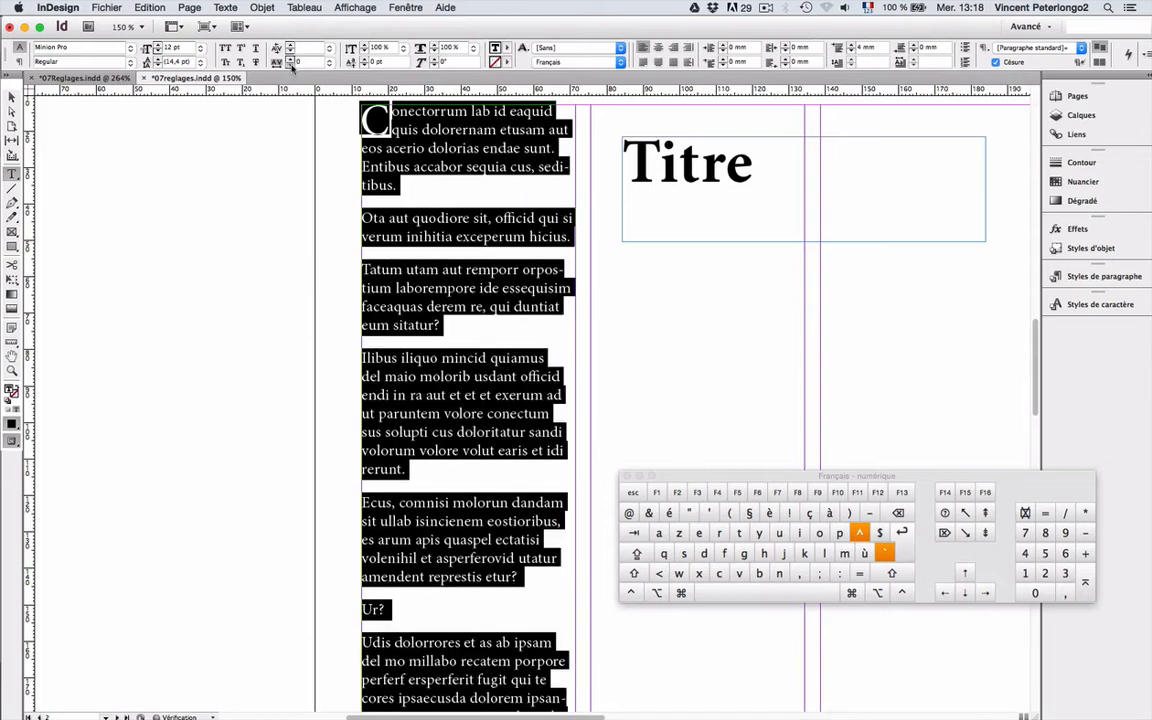
Step: Try much tighter tracking on the selected body text, lowering it to -130
click(290, 65)
click(290, 65)
click(290, 65)
click(290, 65)
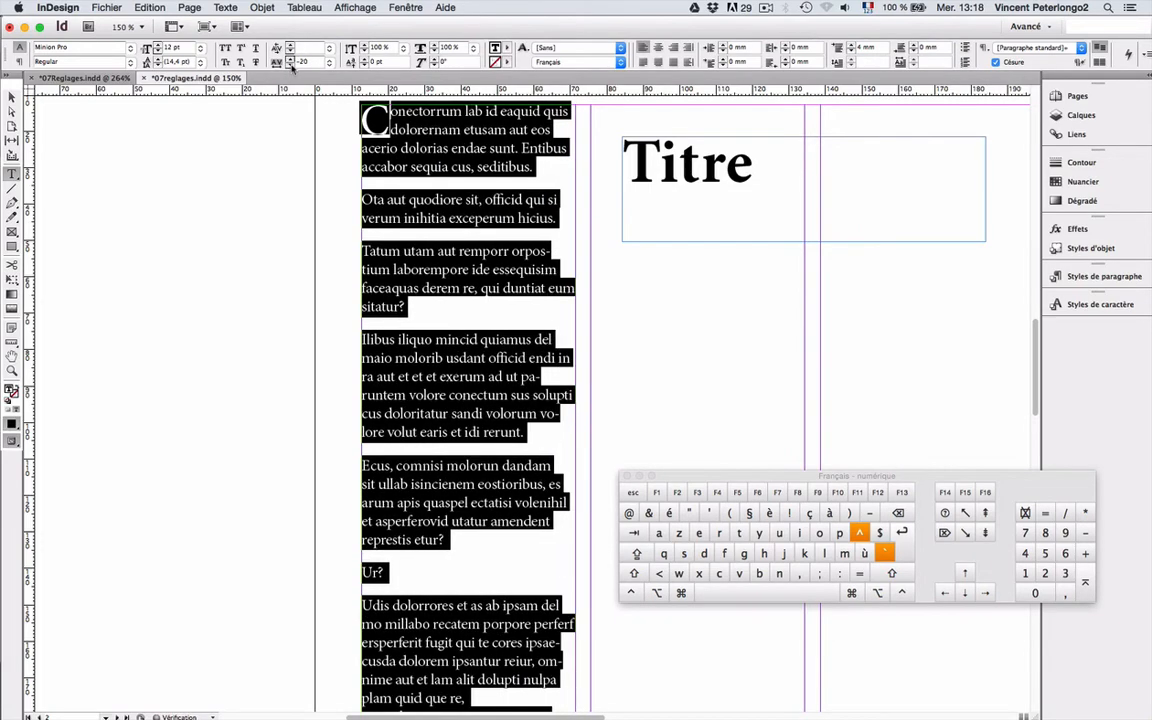
click(290, 65)
click(290, 65)
click(290, 65)
click(290, 65)
click(290, 65)
click(290, 65)
click(290, 65)
click(290, 65)
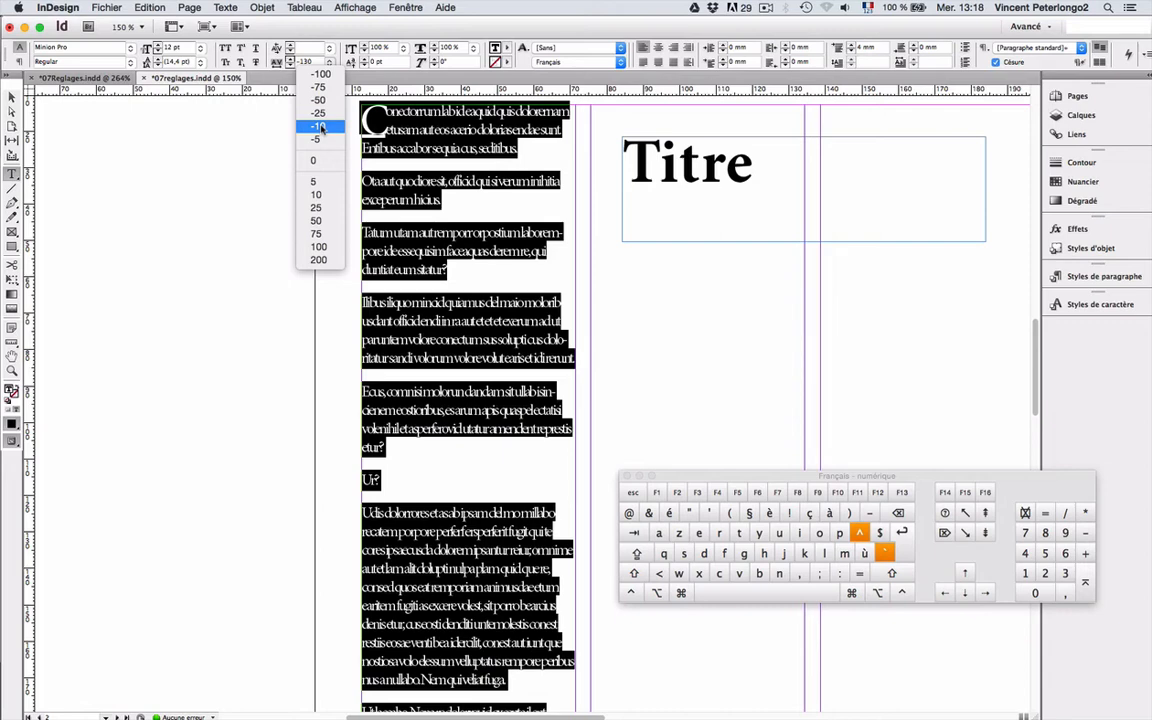
Step: Set the tracking of the selected body text to -10 and deselect it
click(319, 127)
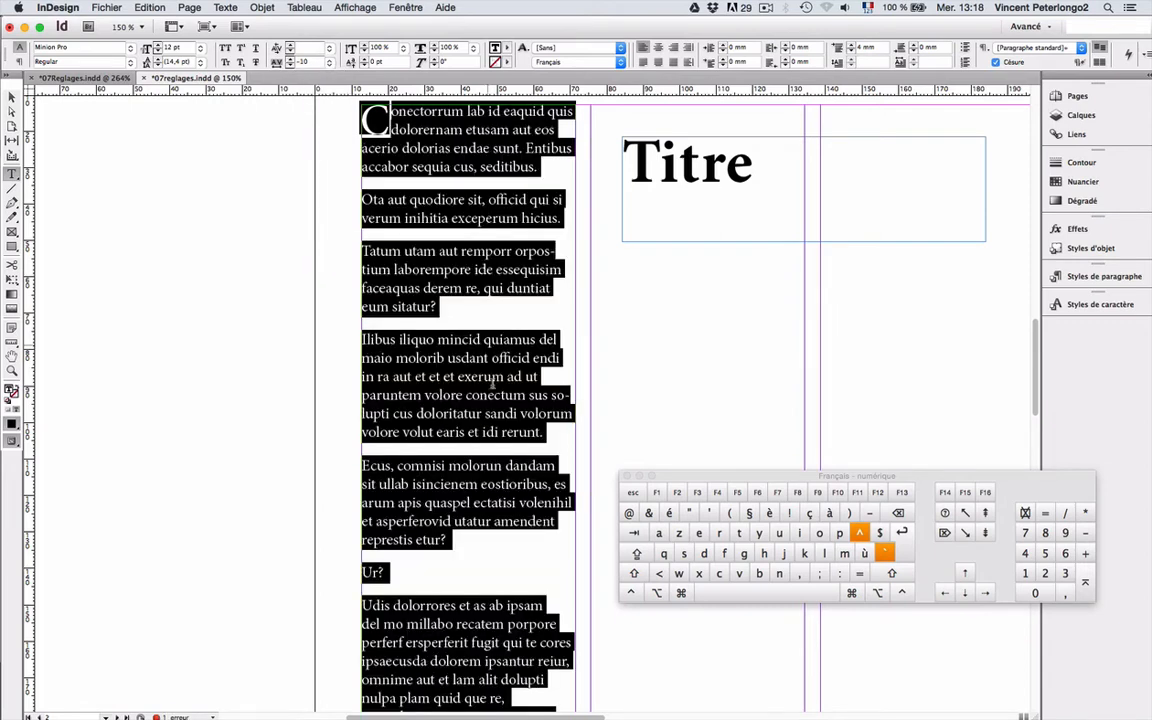
click(452, 502)
Step: Justify the "Udis dolorrores" paragraph with its last line left-aligned, and narrow the text frame to about two thirds of its width
scroll(453, 503, down, 3)
scroll(453, 503, down, 2)
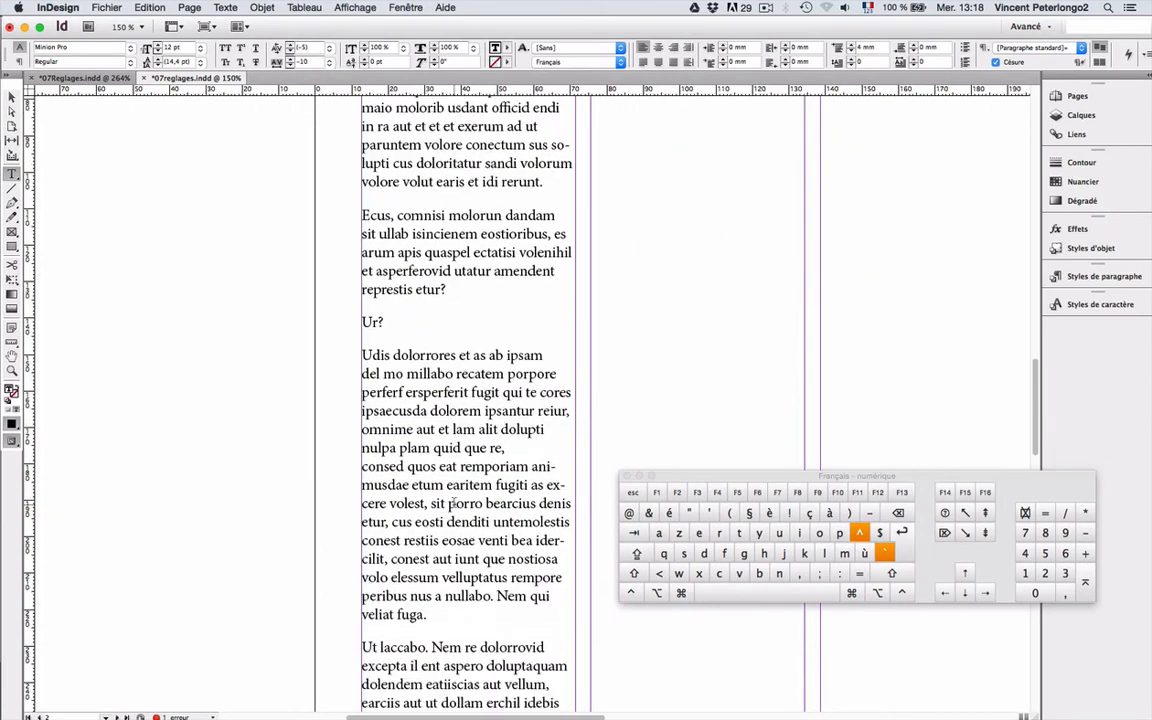
scroll(452, 503, down, 2)
scroll(453, 503, up, 1)
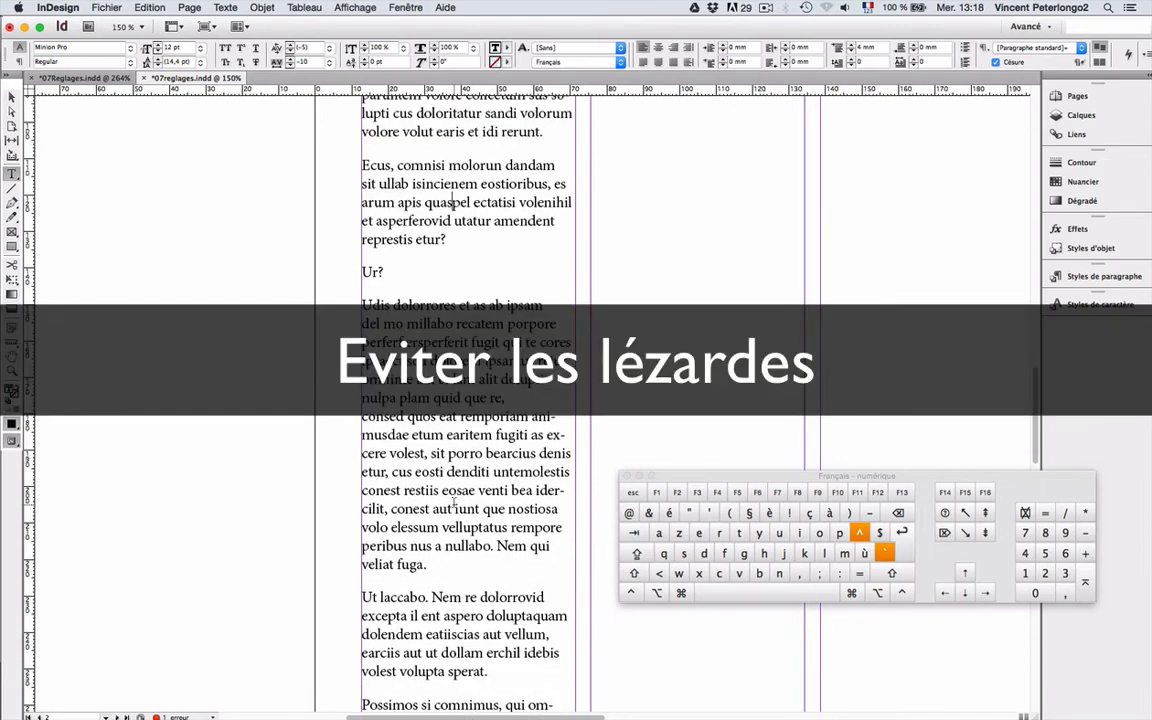
scroll(454, 501, up, 1)
triple_click(470, 484)
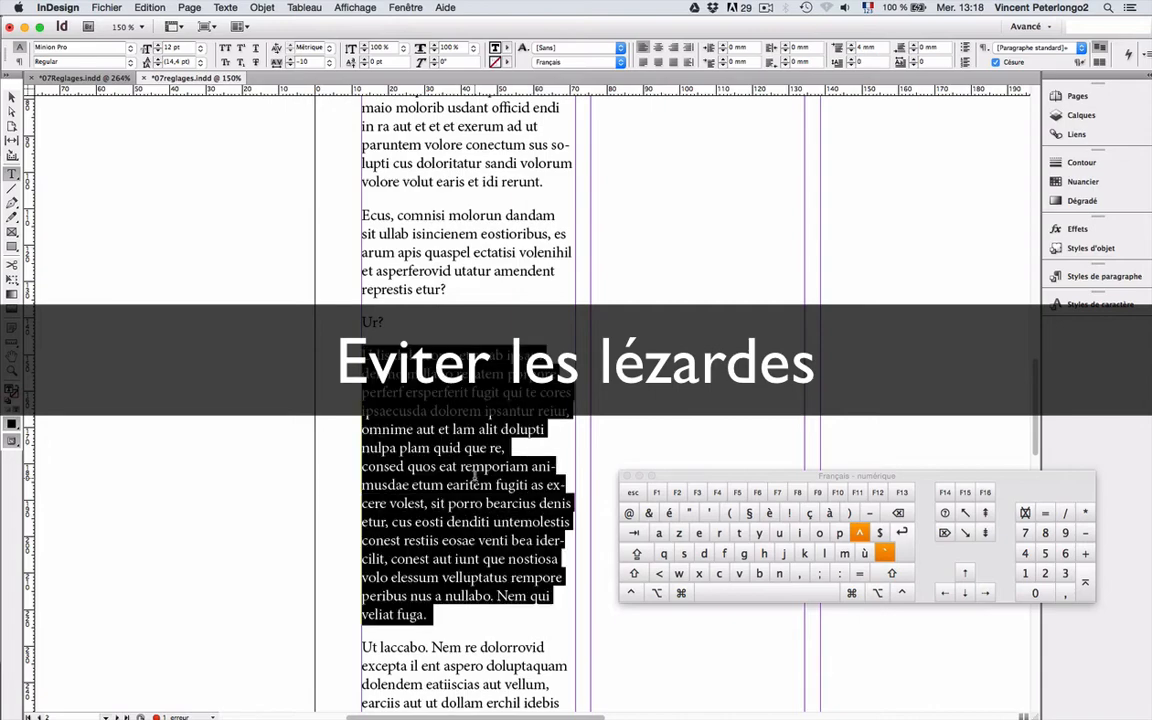
click(19, 61)
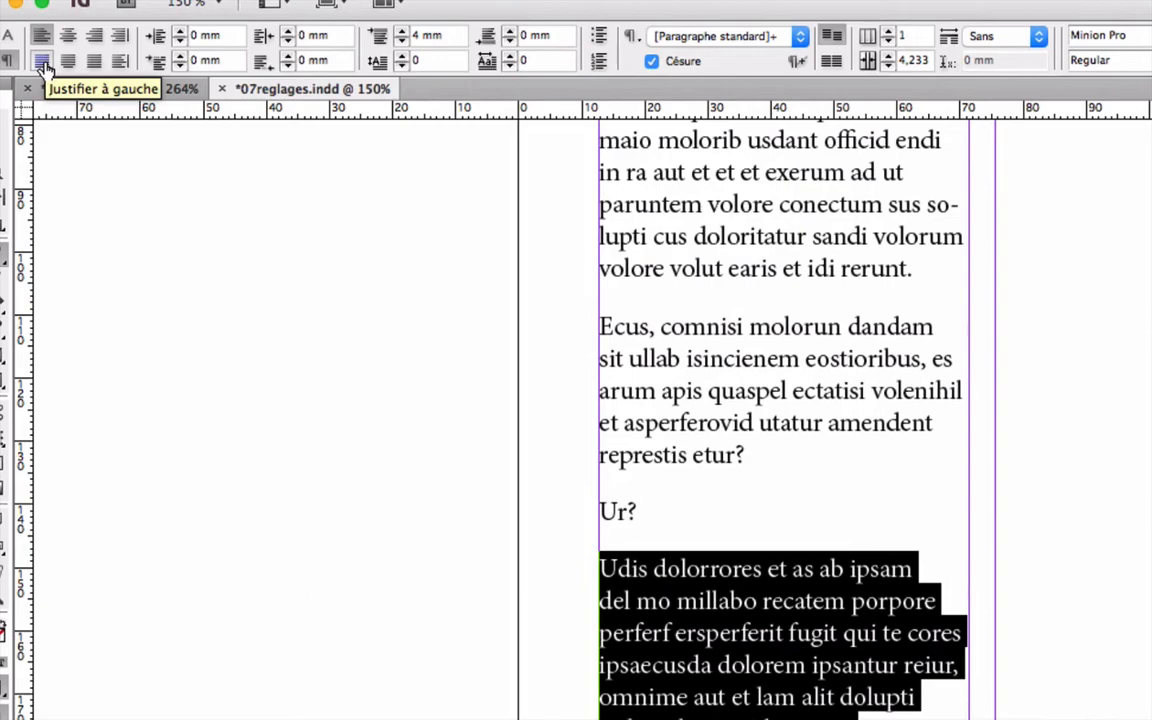
click(42, 62)
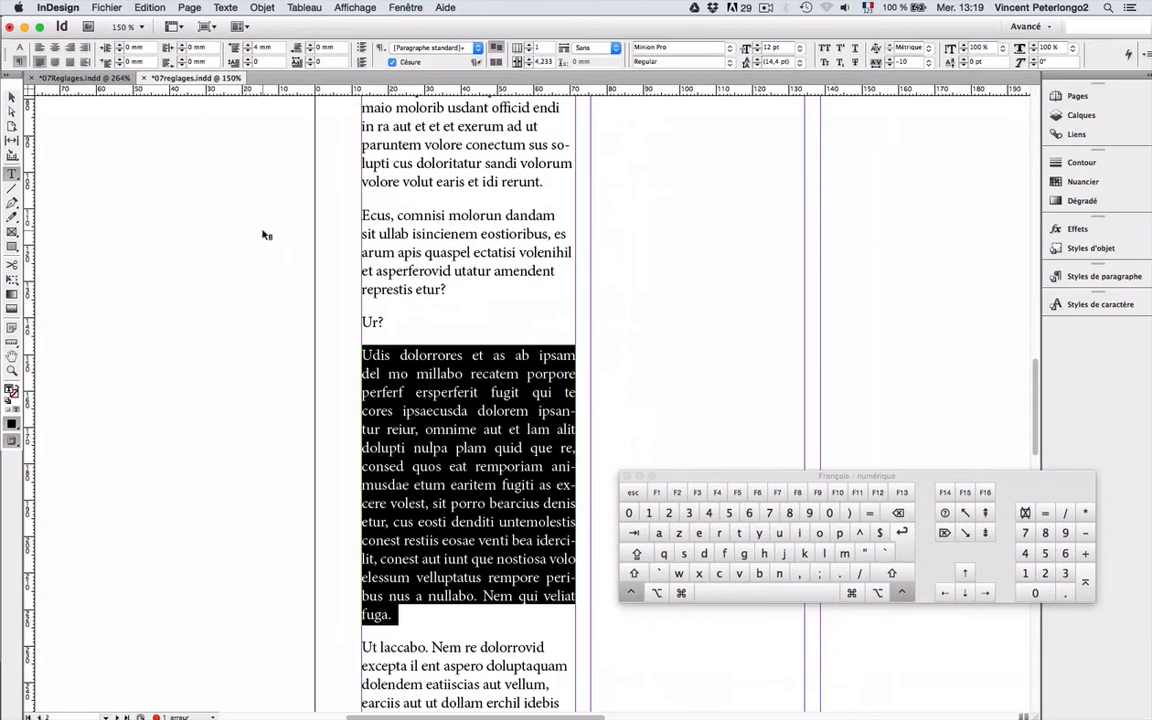
click(12, 105)
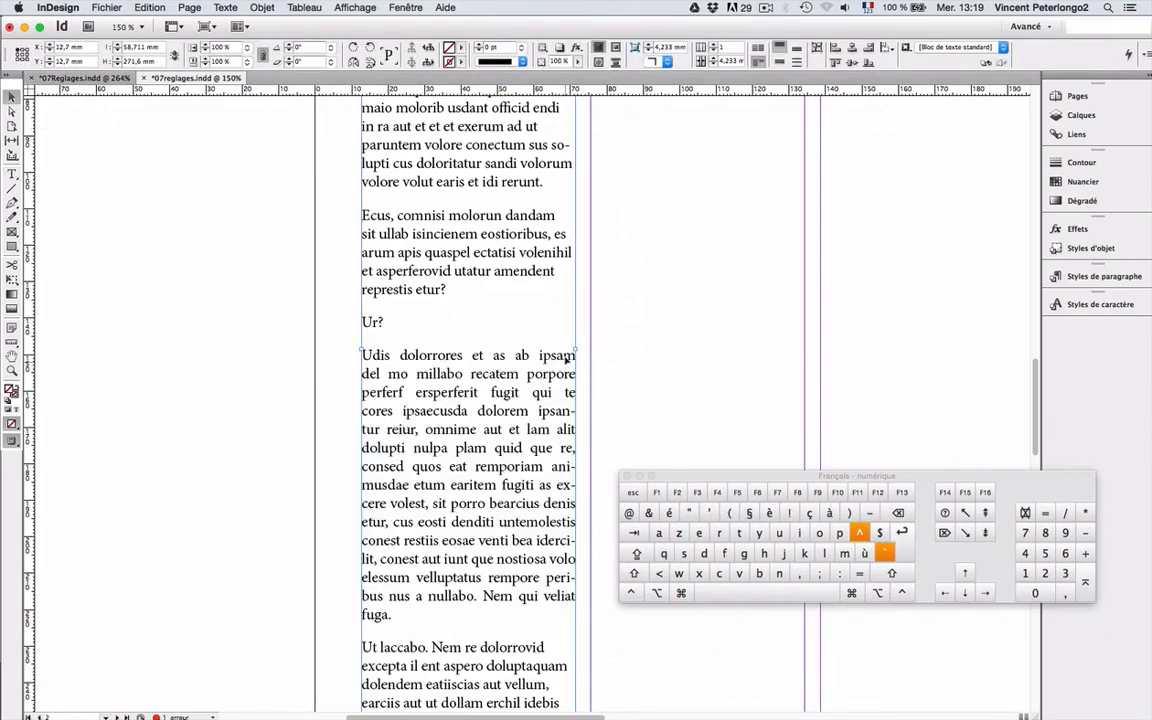
drag(575, 351, 501, 352)
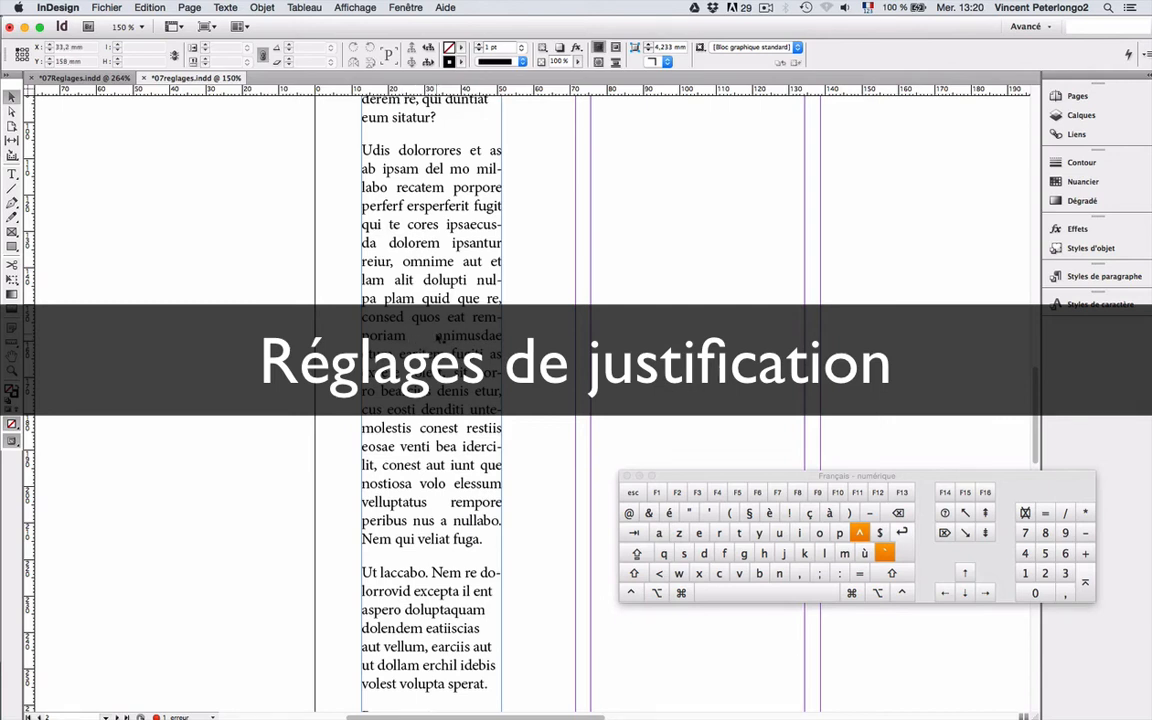
Step: In the justified paragraph's justification settings, set the letter spacing to a minimum of -3% and a maximum of 3%
double_click(416, 301)
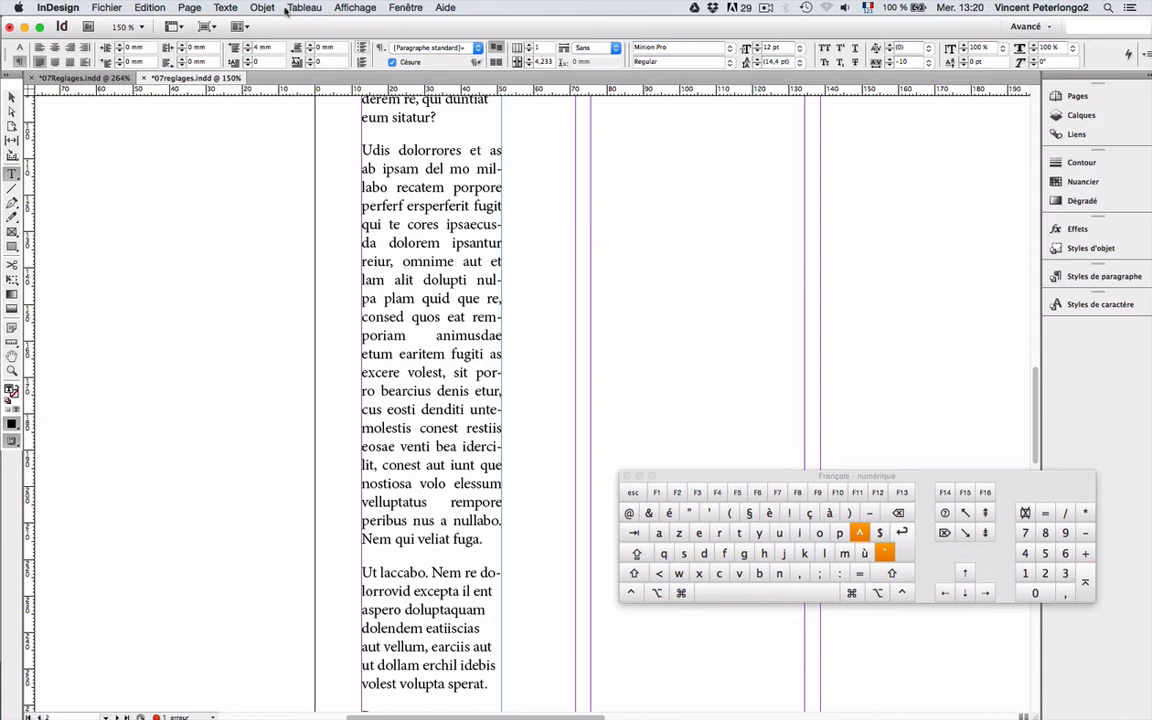
click(222, 9)
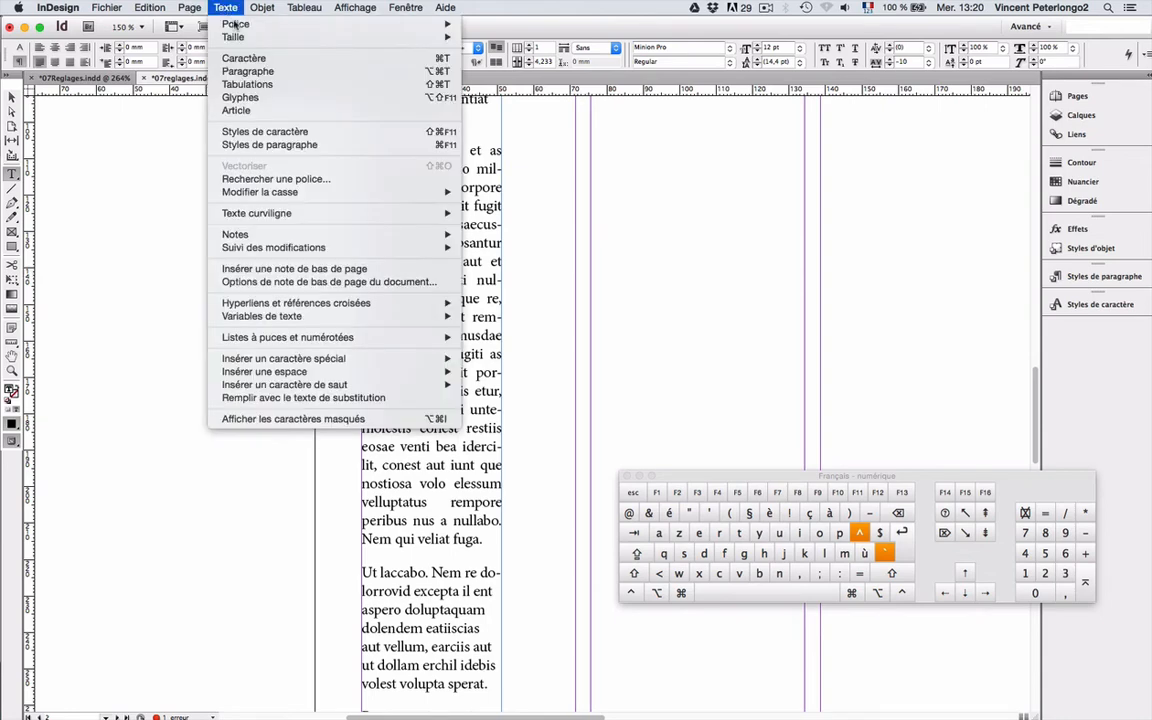
click(240, 71)
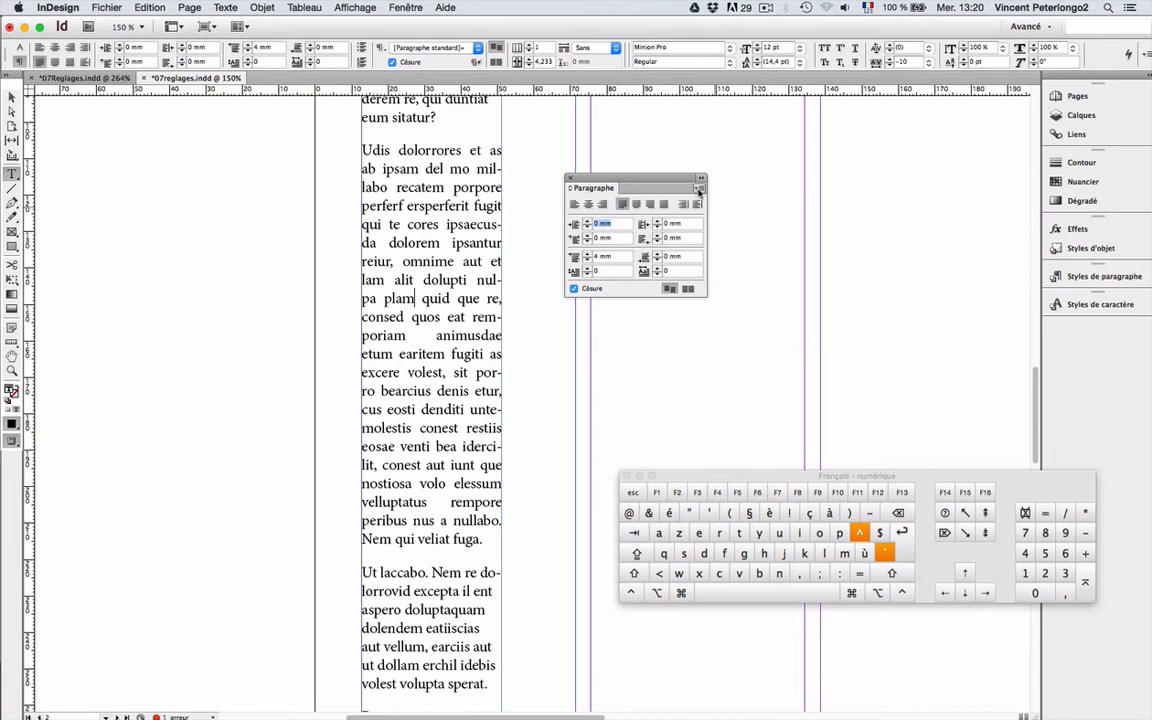
click(699, 190)
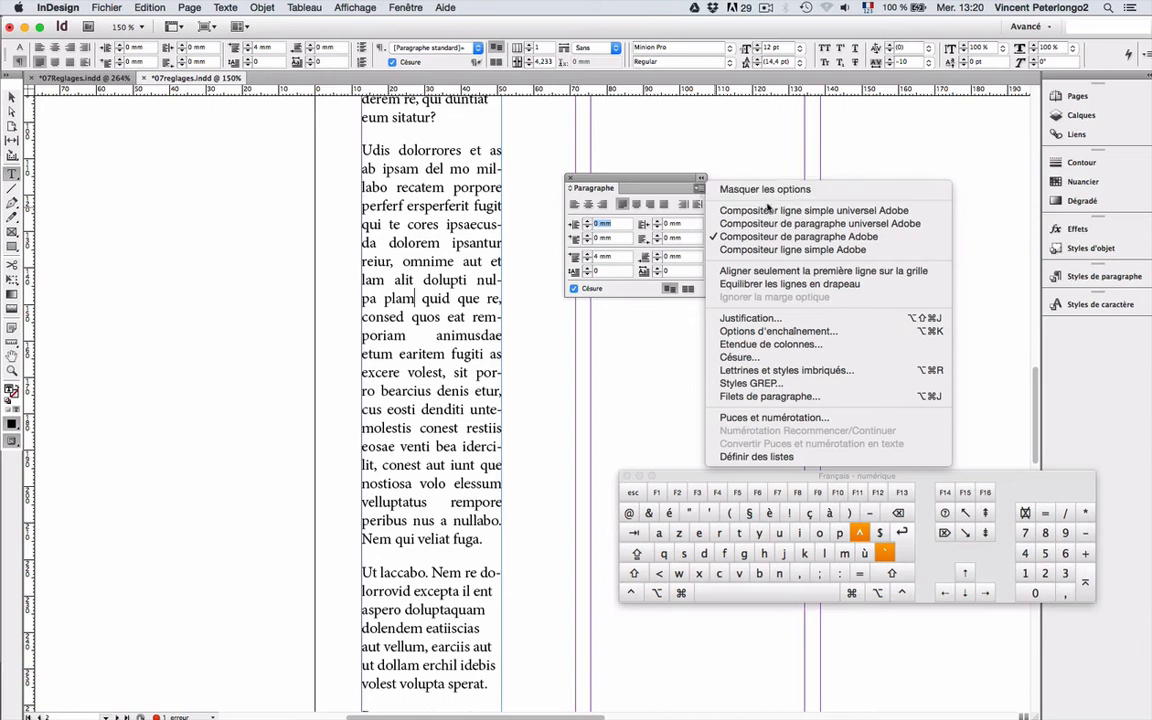
click(787, 319)
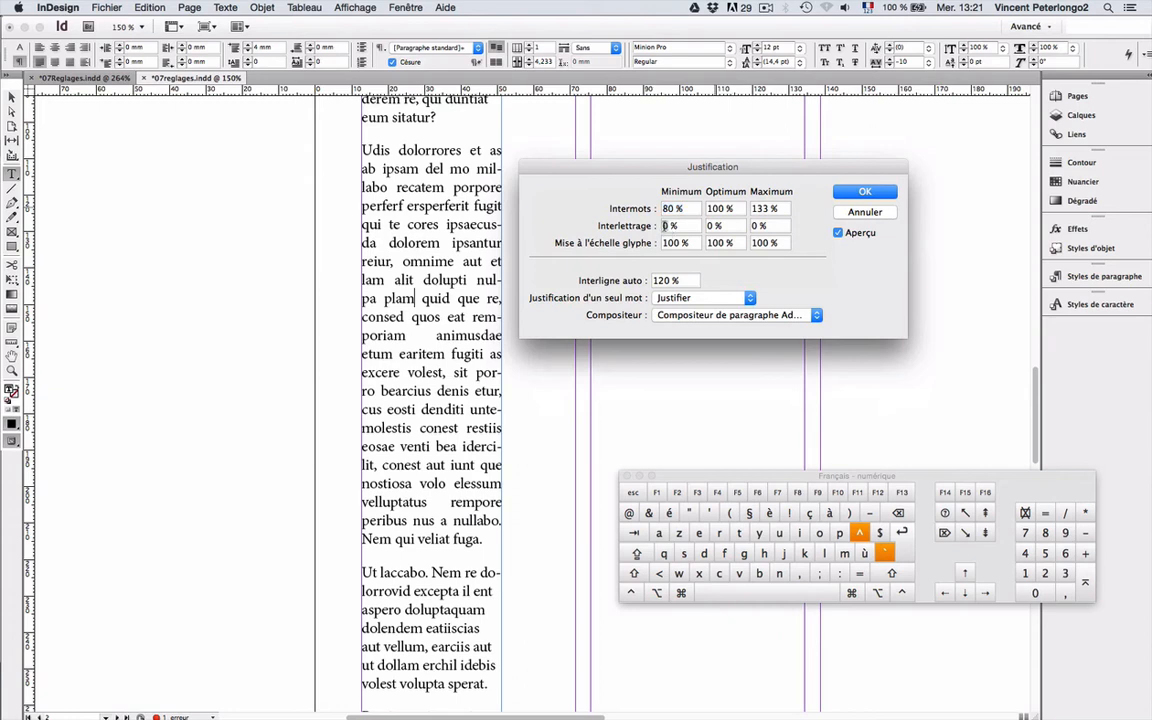
click(662, 226)
text(-3)
drag(622, 537, 536, 422)
click(547, 419)
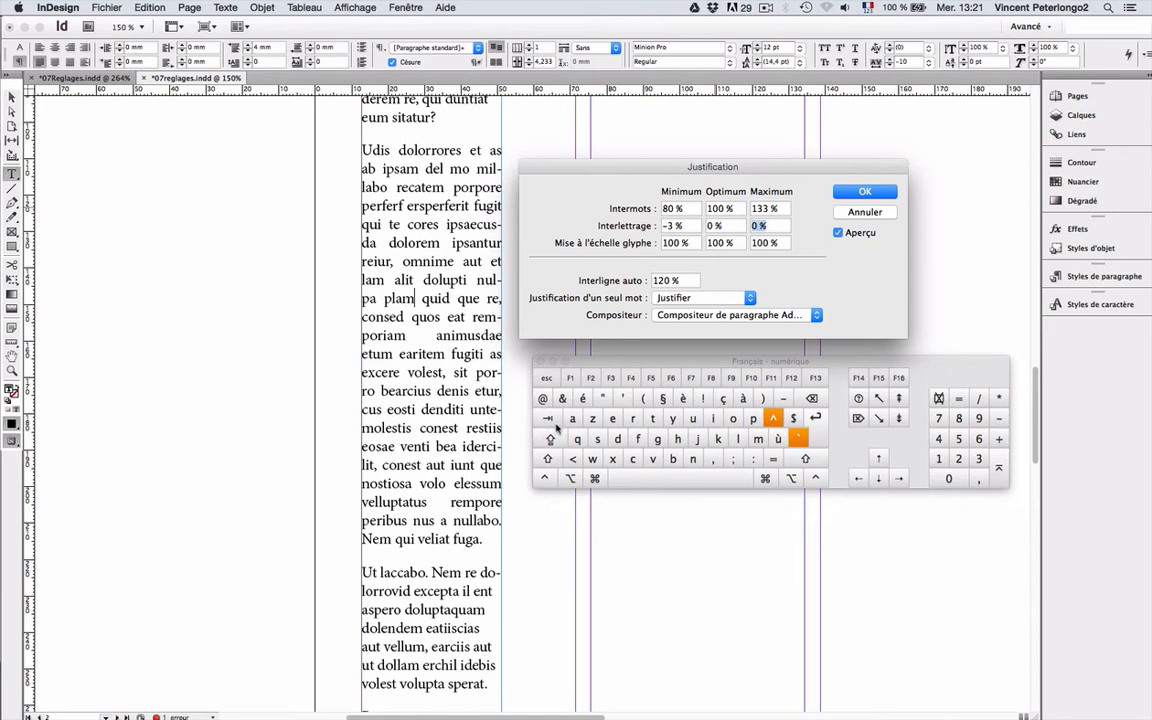
click(759, 228)
text(3)
Step: Compare the justified paragraph with and without the preview of the new letter spacing
click(838, 234)
click(838, 234)
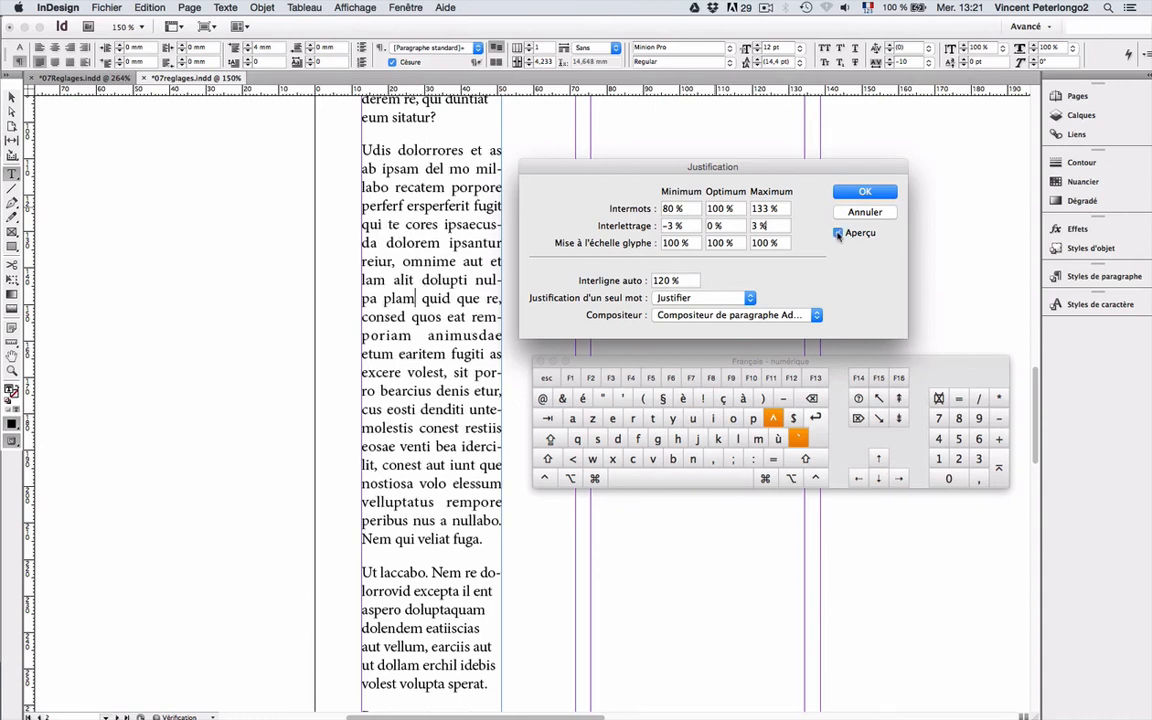
click(838, 234)
click(838, 234)
click(838, 234)
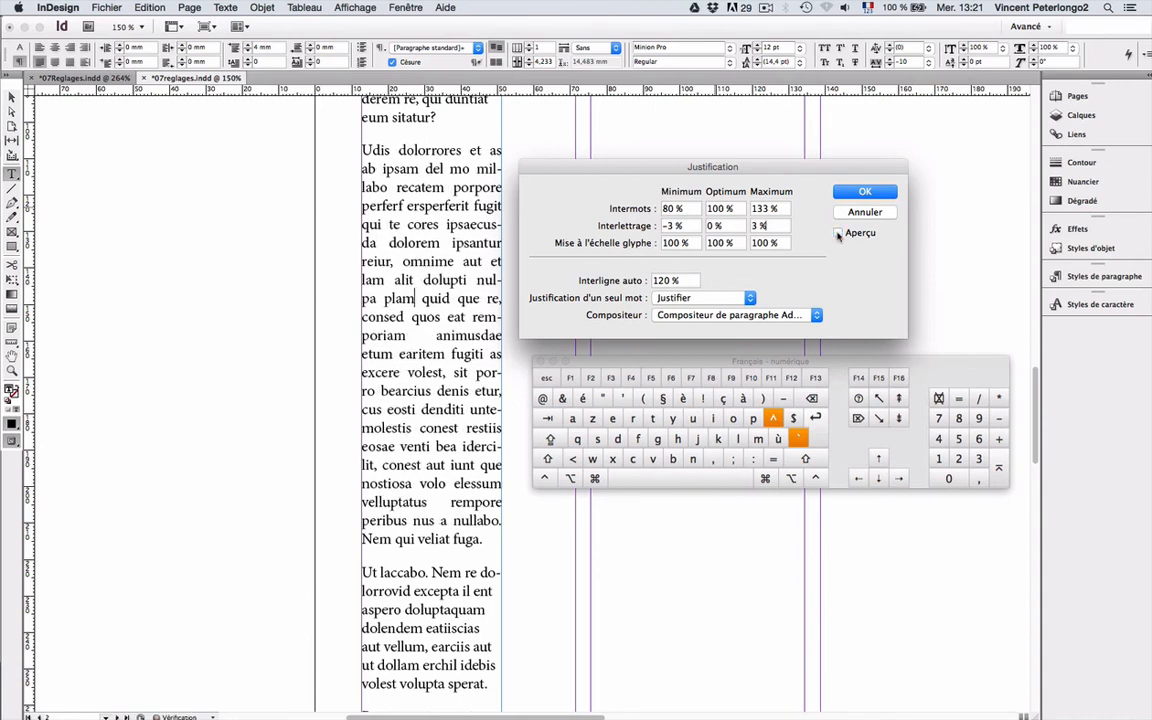
click(838, 234)
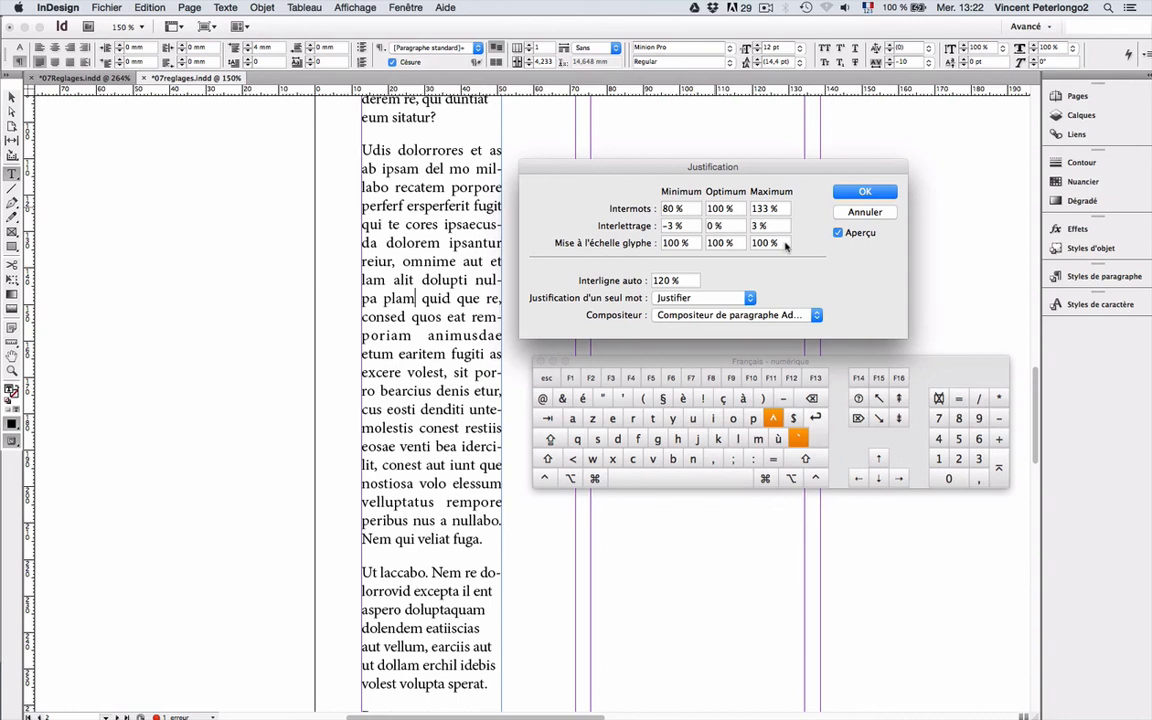
Step: Set the paragraph's glyph scaling to a minimum of 97% and a maximum of 103%
double_click(668, 243)
text(97)
key(Tab)
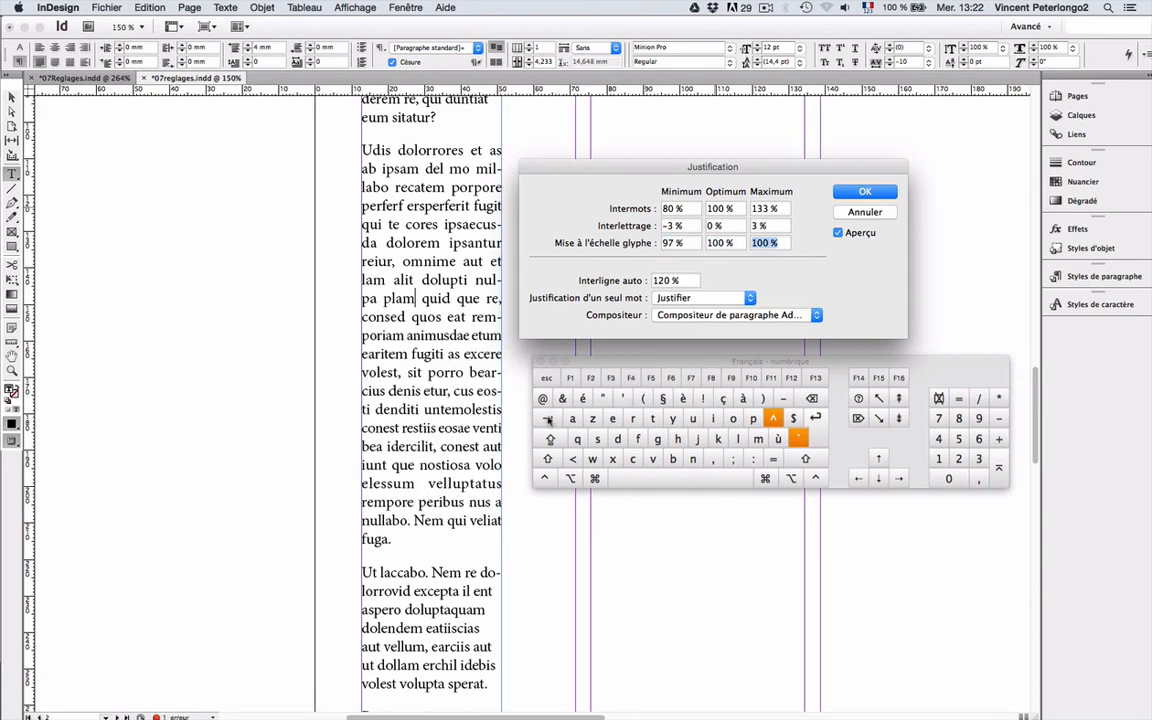
key(Tab)
text(103)
Step: Compare the paragraph with and without the preview of the glyph scaling, and apply the justification settings
click(838, 233)
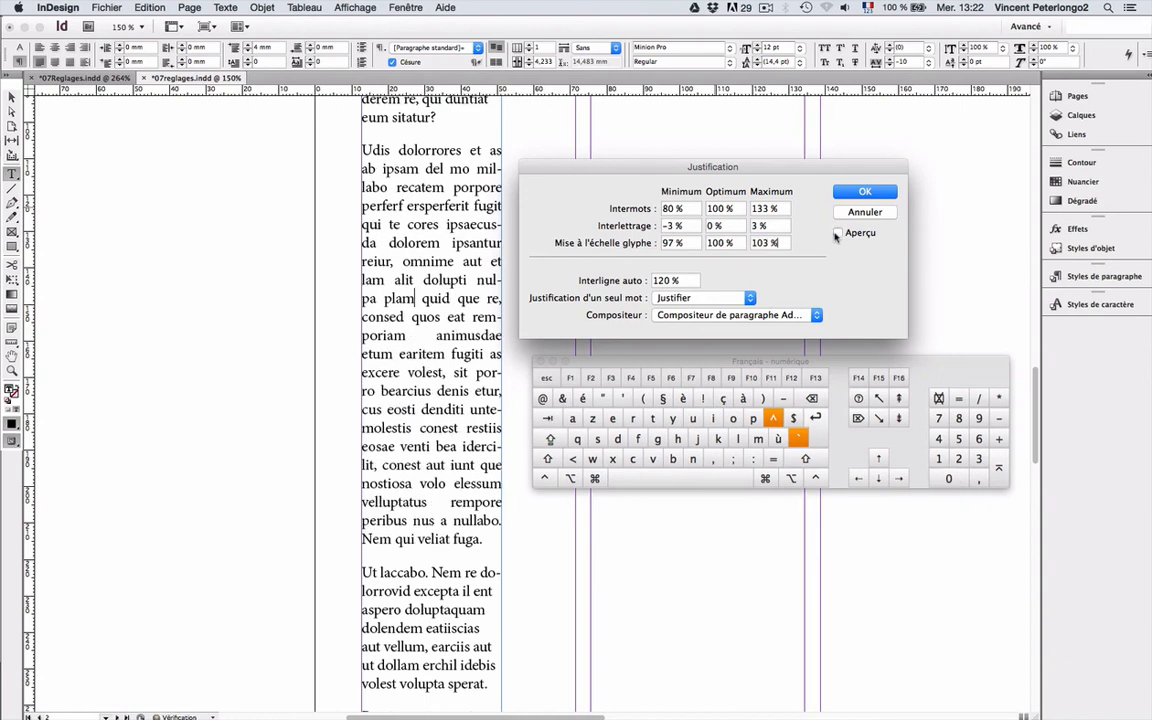
click(838, 233)
click(838, 233)
click(838, 233)
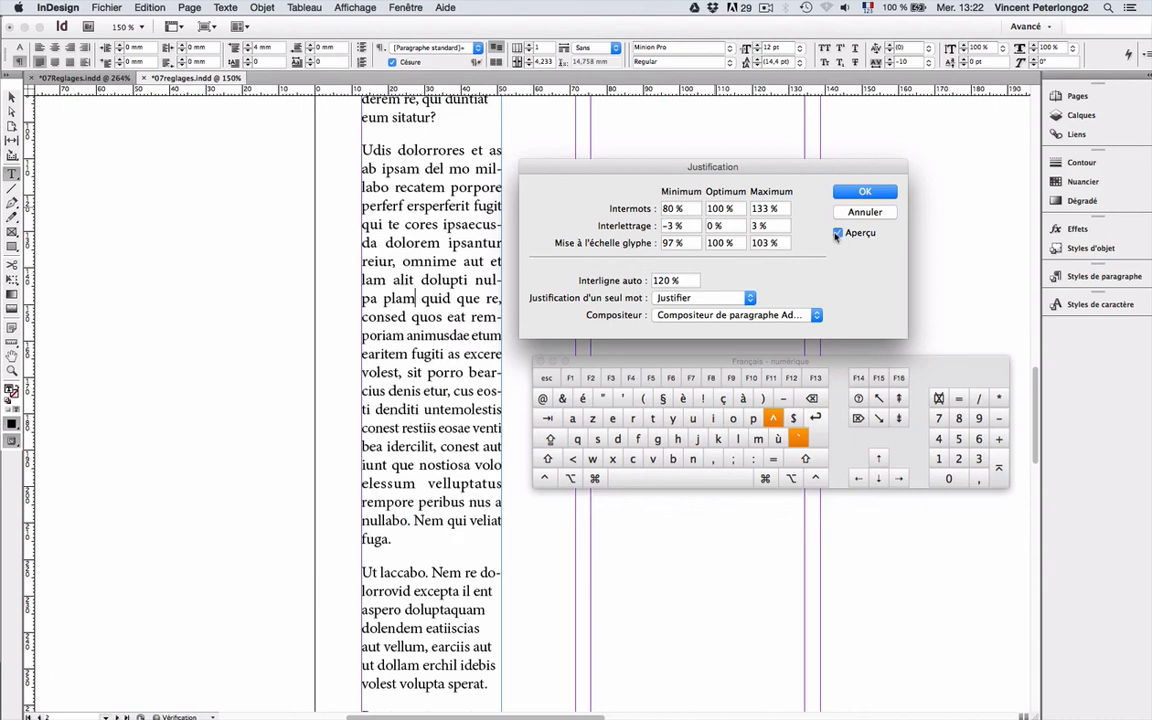
click(838, 233)
click(838, 233)
click(838, 233)
click(838, 233)
click(865, 191)
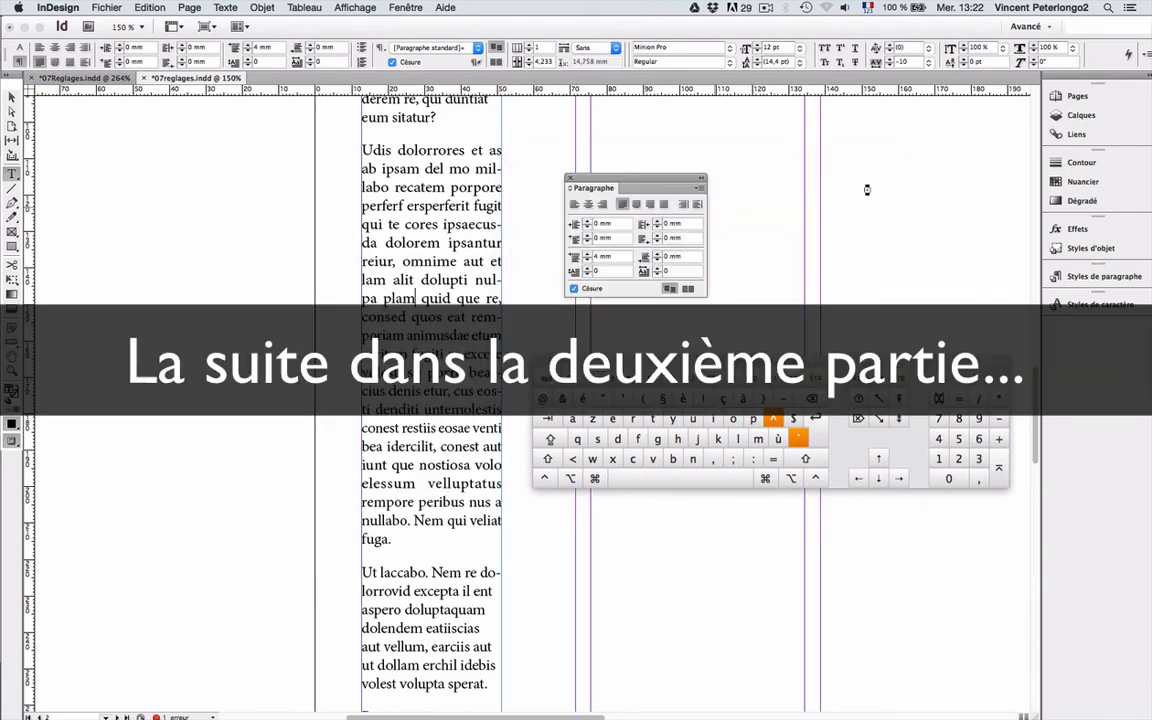